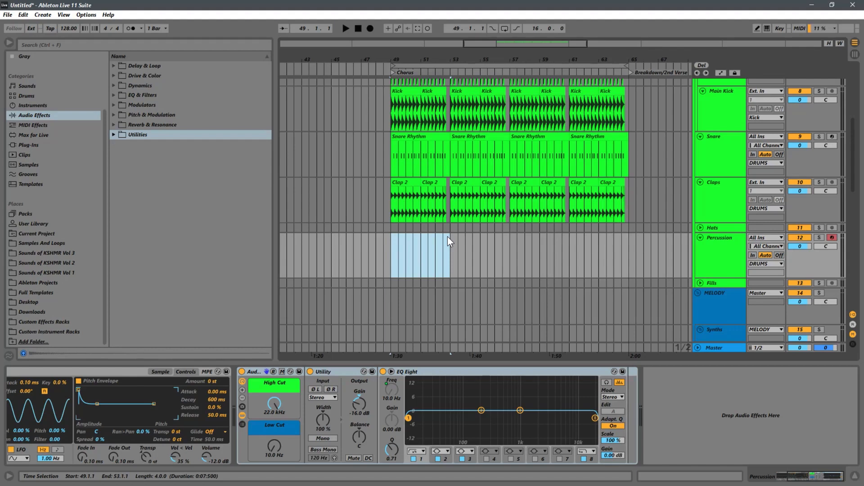
Step: Create a four-bar MIDI clip on the Percussion track at bar 49 and replace it with a copy of the first Snare Rhythm clip
key("ctrl+shift+m")
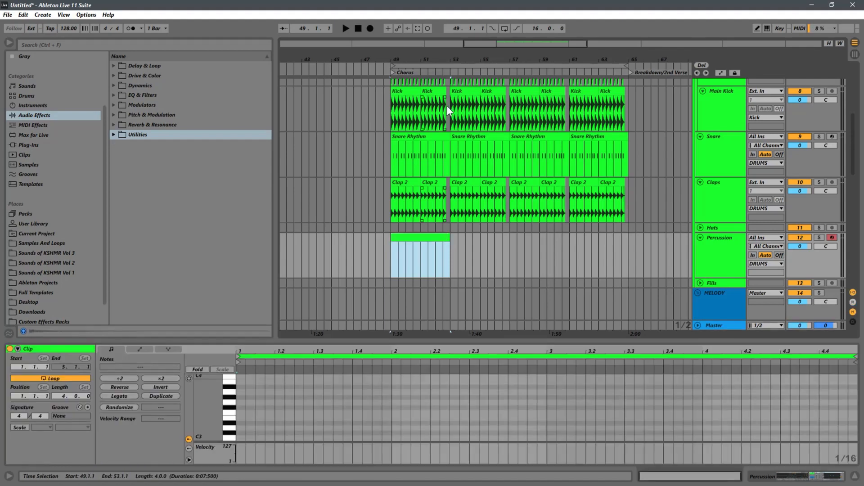
left_click_drag(419, 59, 460, 197)
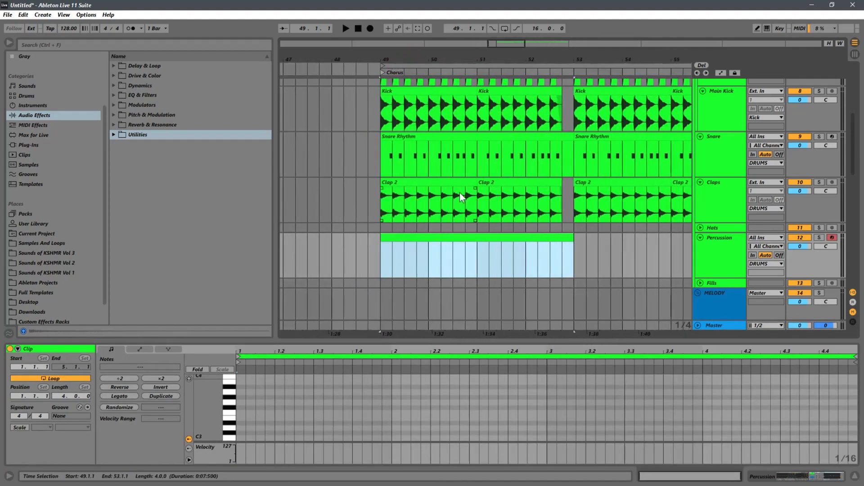
left_click(404, 135)
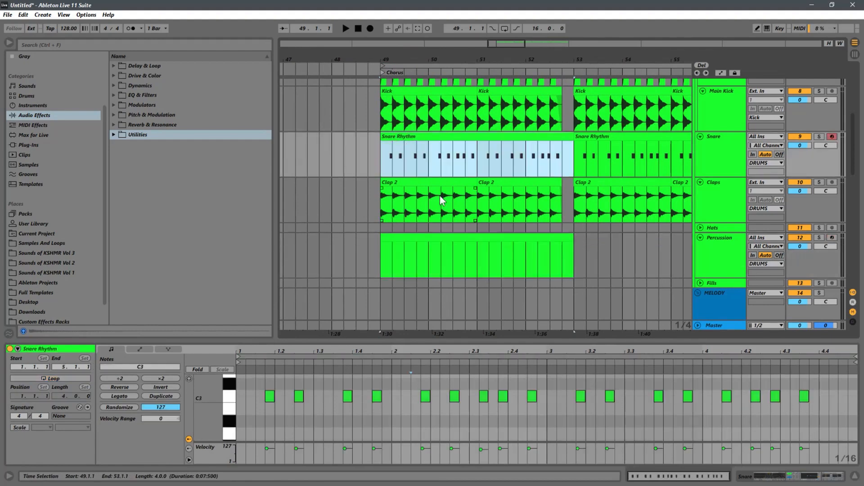
left_click_drag(436, 136, 438, 259)
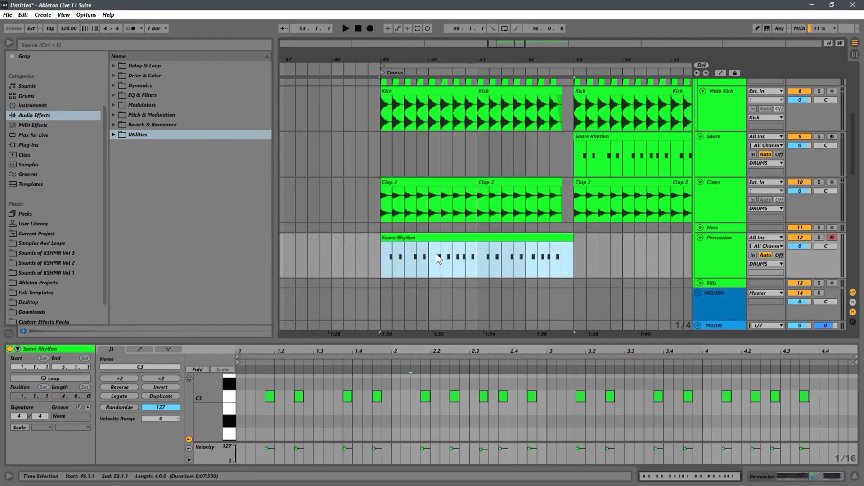
left_click(455, 135)
left_click_drag(432, 135, 434, 263)
Step: Play the Percussion track in solo from bar 49 and move the clip's second C3 note to 1.2.4
left_click(386, 261)
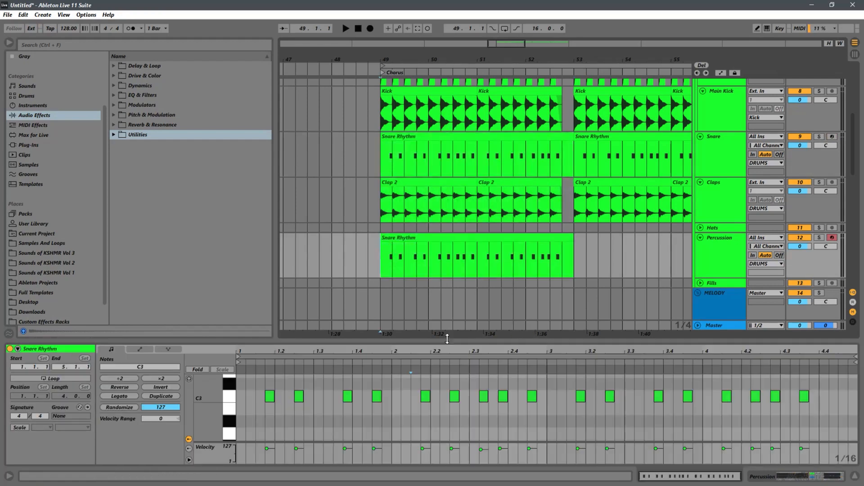
key("space")
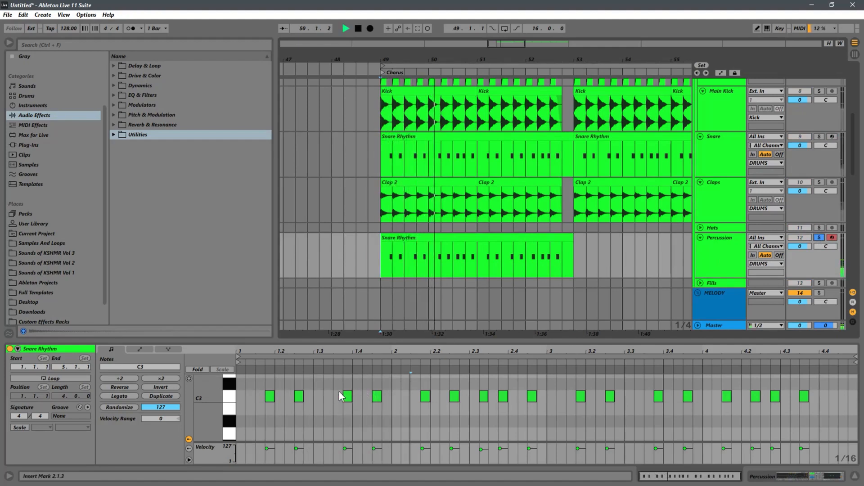
key("space")
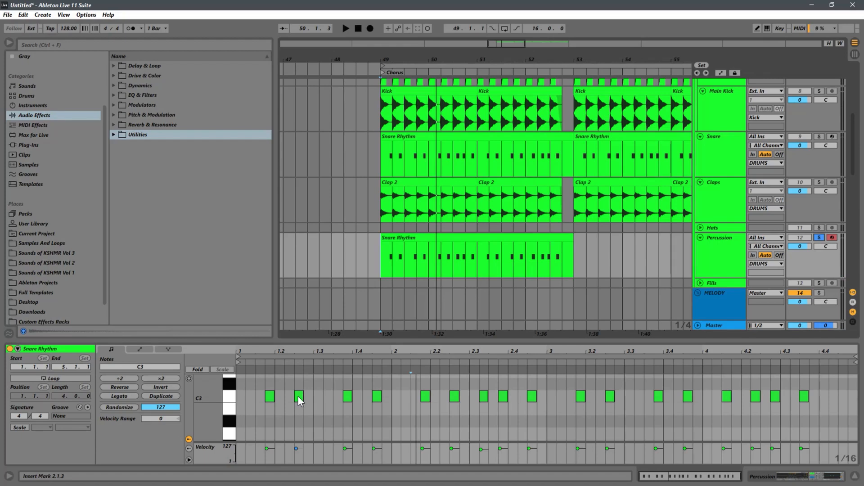
left_click(399, 391)
left_click_drag(298, 396, 307, 399)
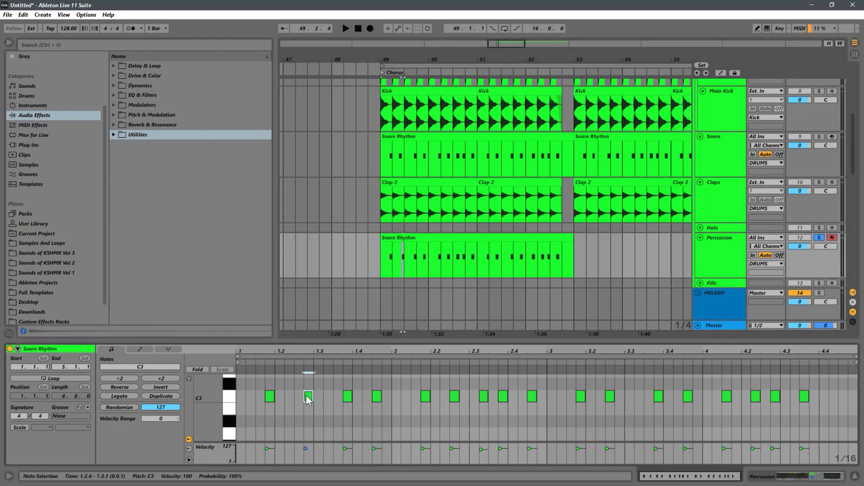
Step: Unsolo the Percussion track and play the edited rhythm repeatedly together with the other drums
key("space")
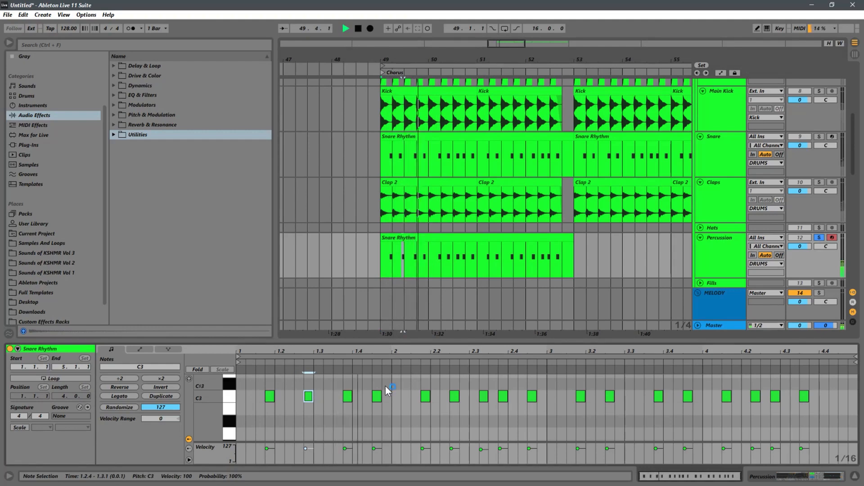
left_click(822, 236)
key("space")
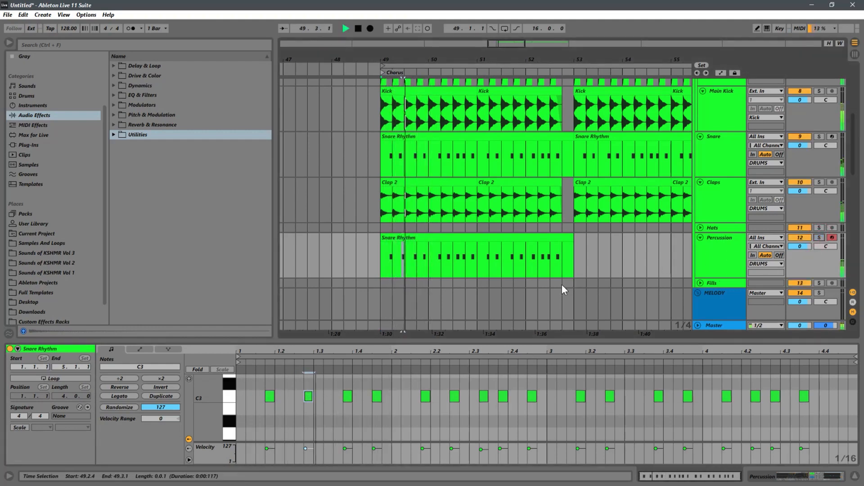
key("space")
key("space")
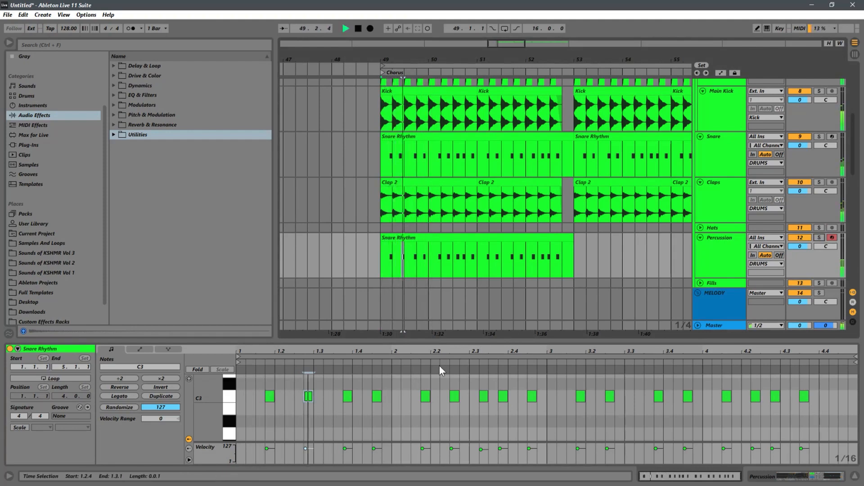
key("space")
key("space")
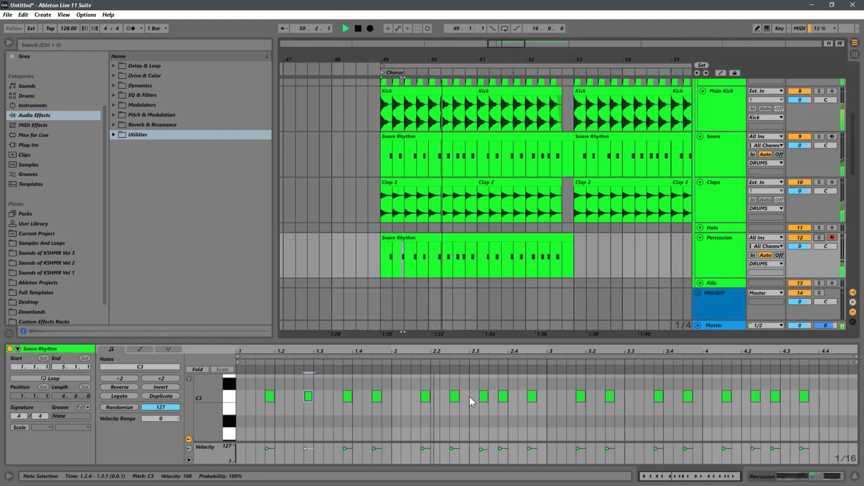
key("space")
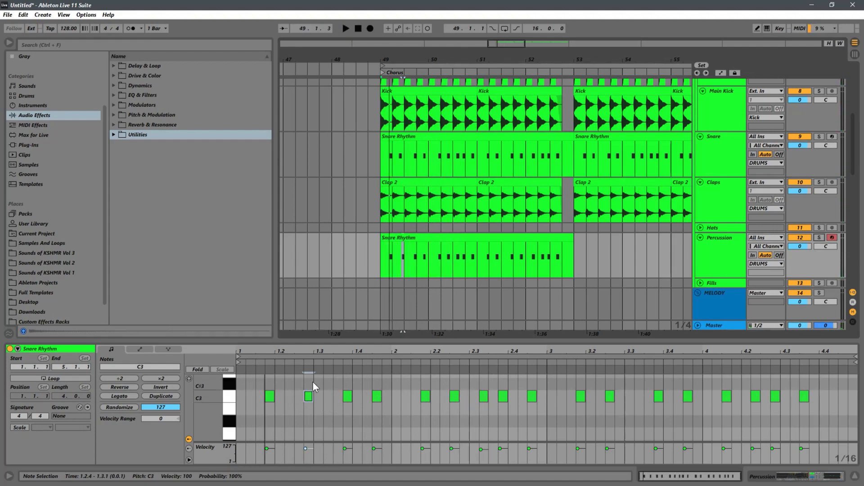
key("space")
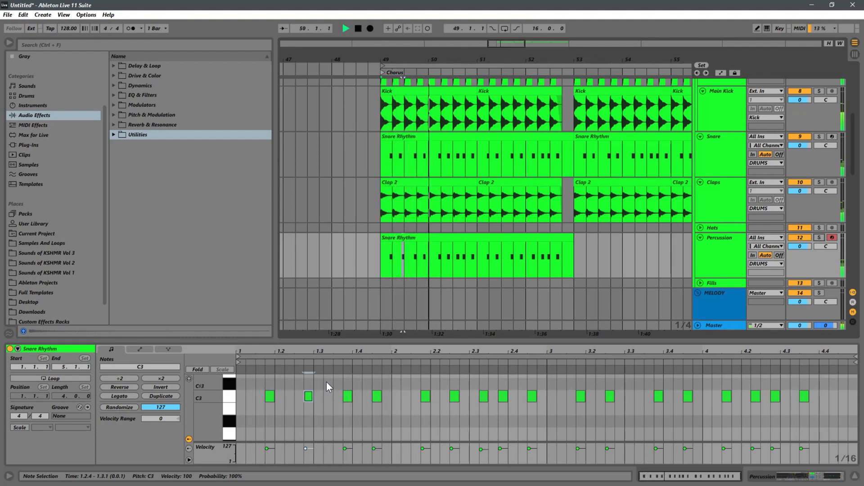
key("space")
key("space")
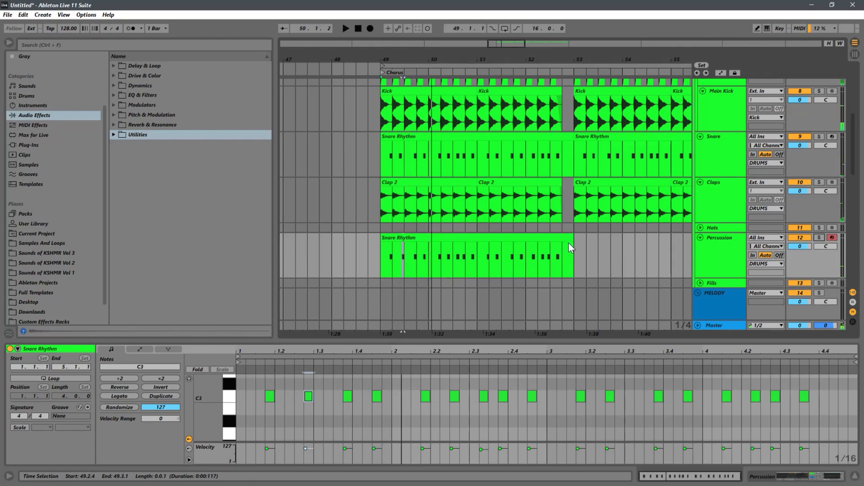
Step: Trim the Percussion clip to one bar and duplicate it three times to fill bars 49 to 53
left_click_drag(570, 248, 428, 243)
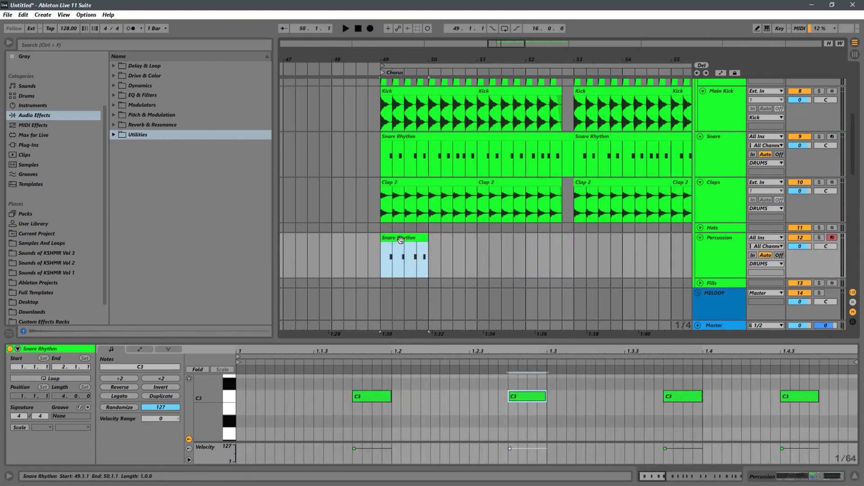
key("ctrl+d")
key("ctrl+d")
key("ctrl+d")
Step: Play the Percussion pattern from bar 49 and shorten its fourth clip to end at 52.4.1
left_click(382, 261)
key("space")
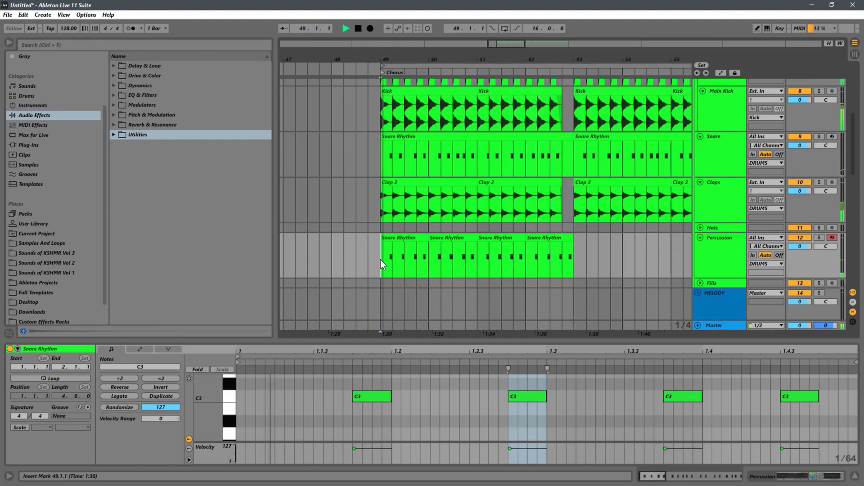
left_click(568, 241)
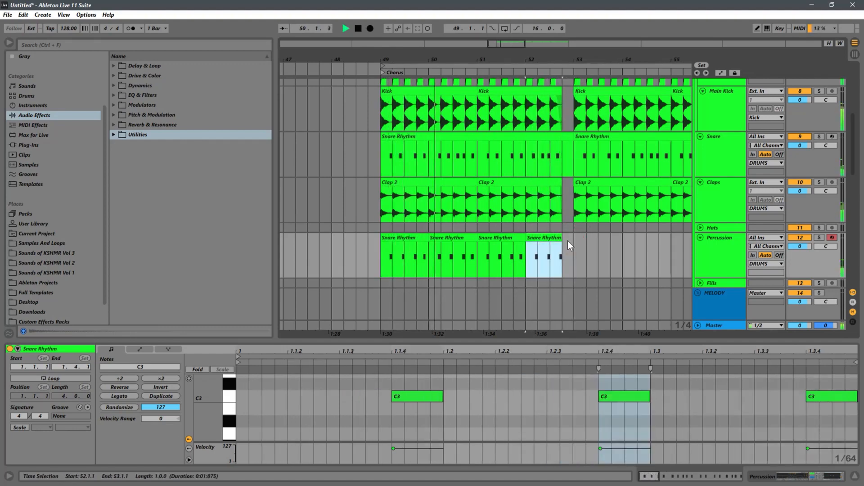
Step: Duplicate the four-bar Percussion section from bars 49 to 53 three times across the chorus and listen to it
left_click(421, 242, "shift")
left_click_drag(420, 242, 384, 242)
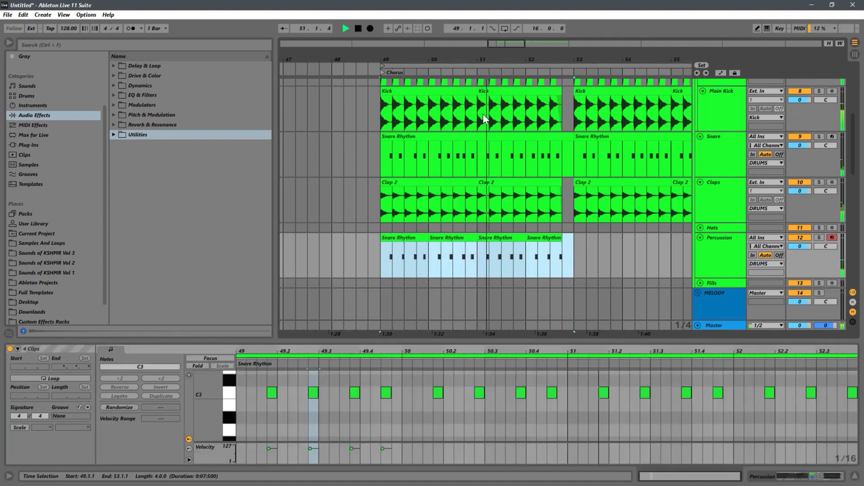
left_click_drag(532, 59, 572, 48)
key("ctrl+d")
key("ctrl+d")
key("ctrl+d")
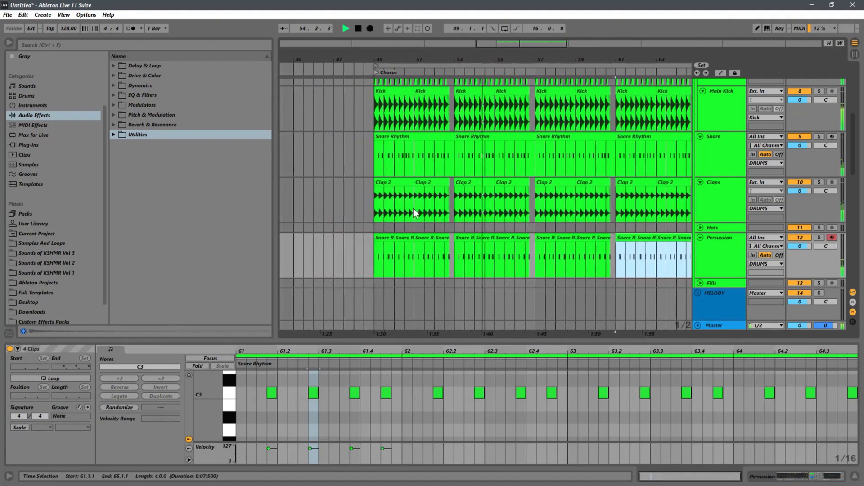
left_click(374, 263)
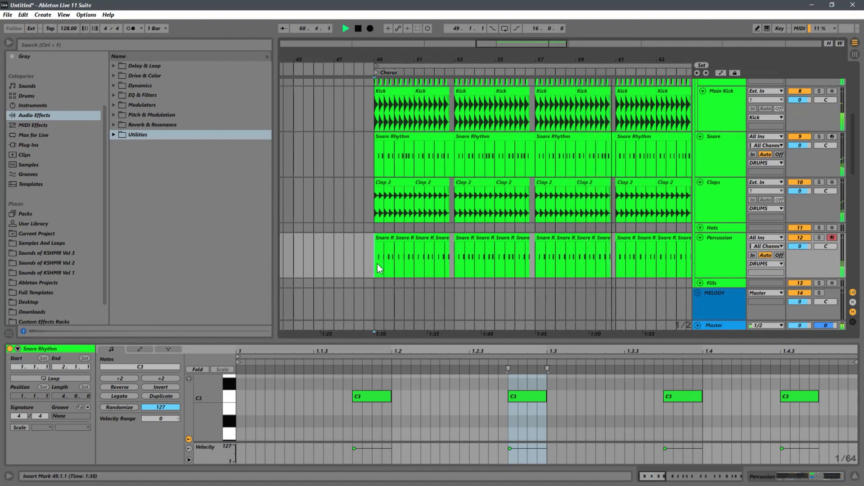
key("space")
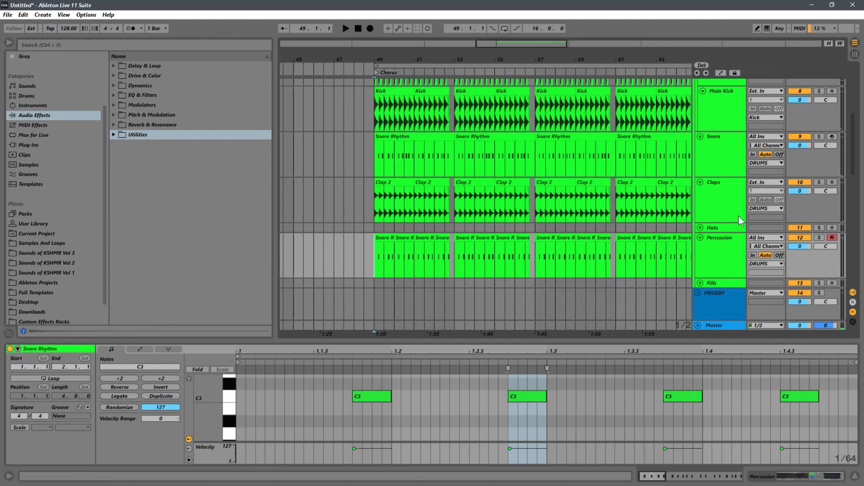
Step: Unfold the Hats and Fills tracks and place the insert marker on the Fills track at 52.4.1
left_click(700, 228)
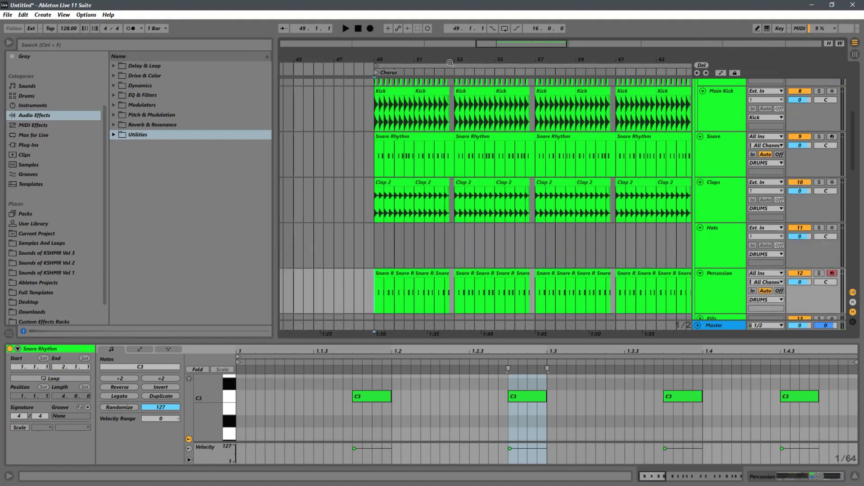
left_click_drag(450, 63, 469, 147)
scroll(469, 189, "down", 2)
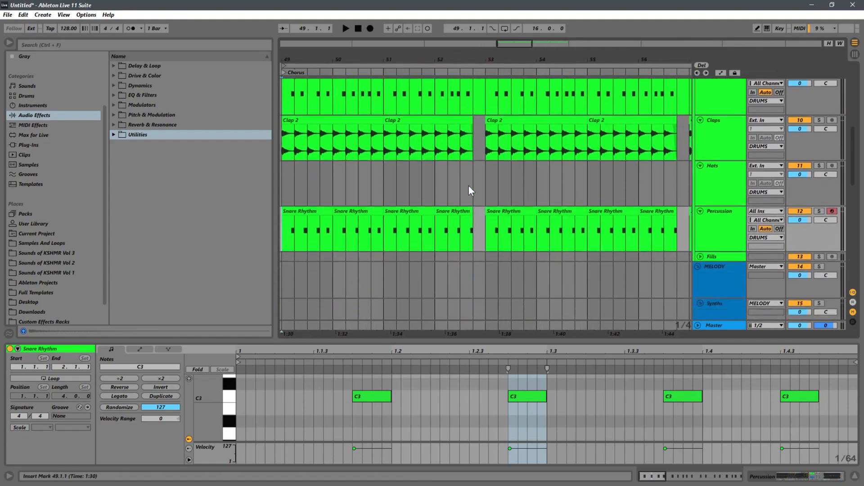
scroll(469, 186, "down", 1)
left_click(700, 225)
left_click(700, 226)
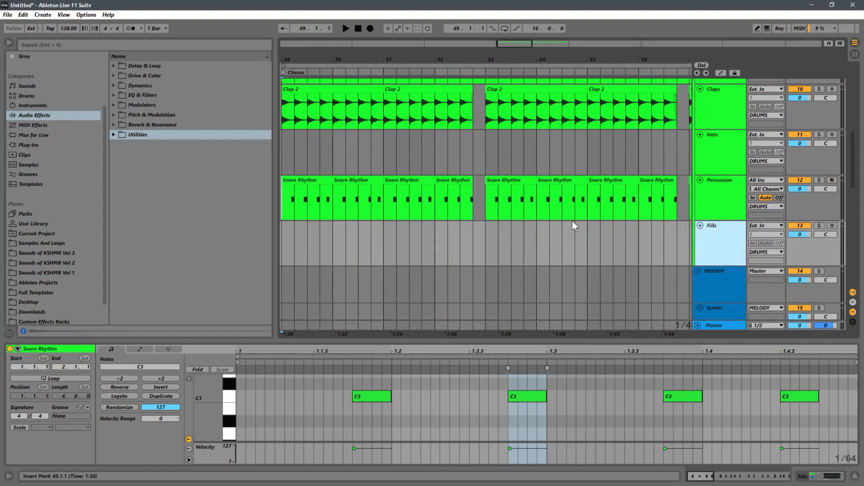
left_click(468, 233)
mouse_move(434, 61)
left_mouse_down()
mouse_move(441, 45)
mouse_move(443, 65)
left_mouse_up()
key("plus")
key("plus")
key("plus")
key("plus")
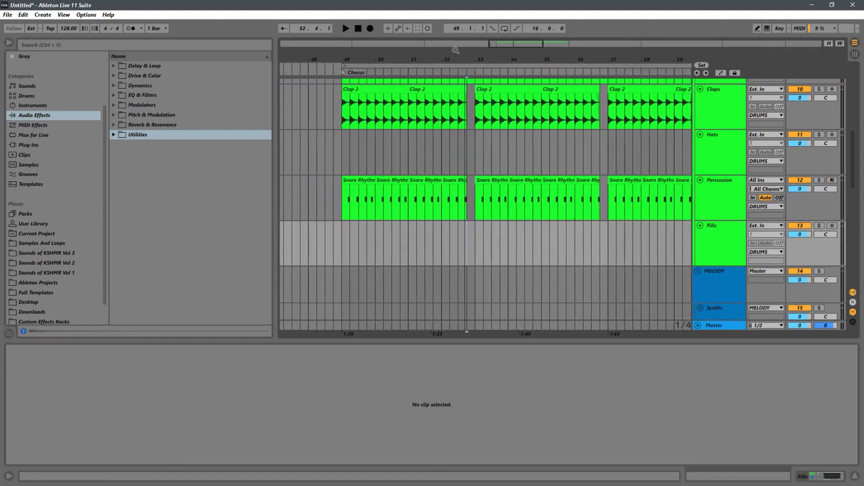
key("minus")
key("minus")
key("minus")
key("minus")
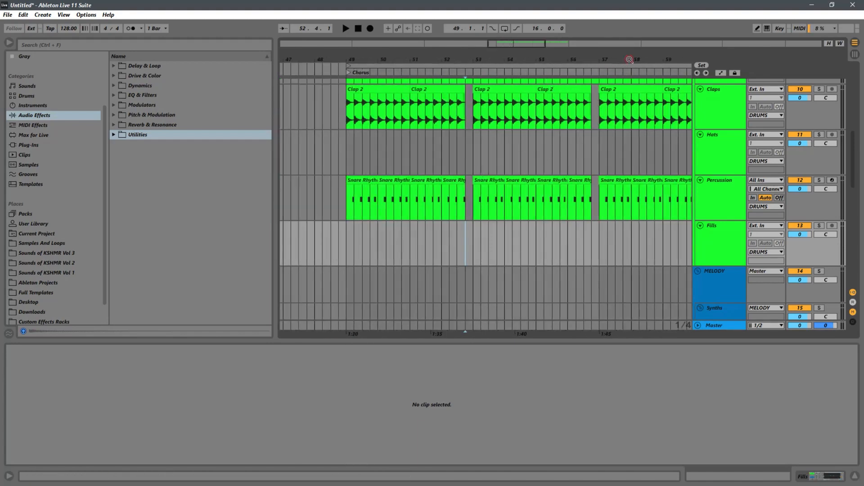
key("minus")
key("minus")
Step: Raise the Low Cut on the Percussion track's effect rack to 104 Hz and return the insert marker to bar 49
left_click(723, 201)
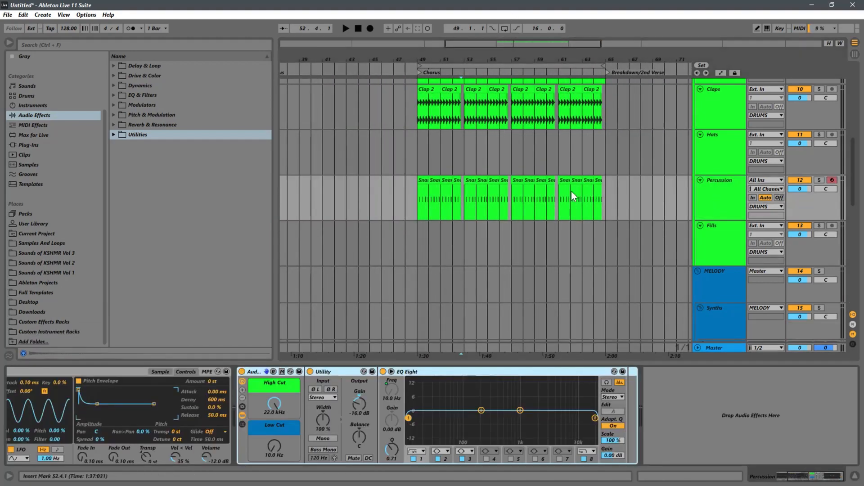
left_click_drag(271, 453, 277, 439)
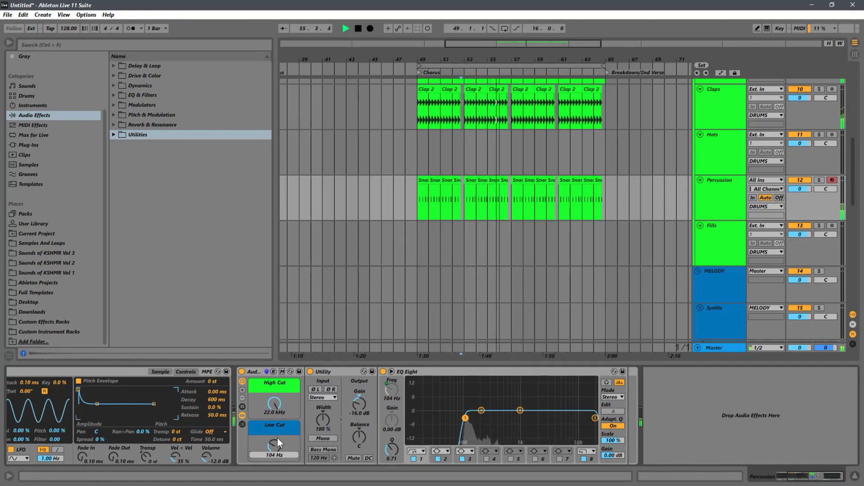
left_click(416, 209)
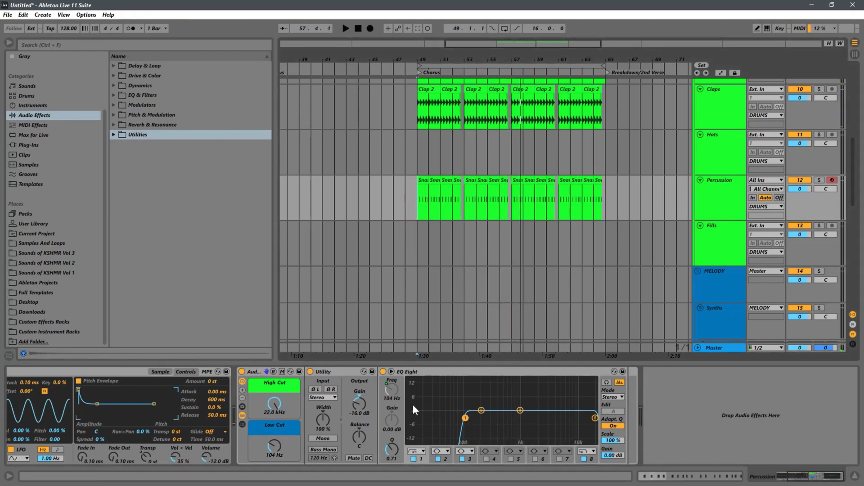
Step: Set the Percussion track's Utility gain to -18.4 dB and play the chorus from bar 49
left_click(355, 407)
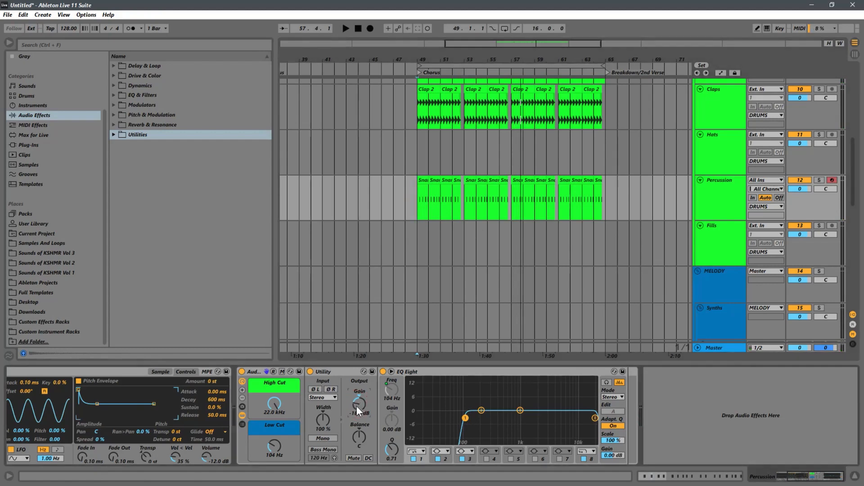
key("space")
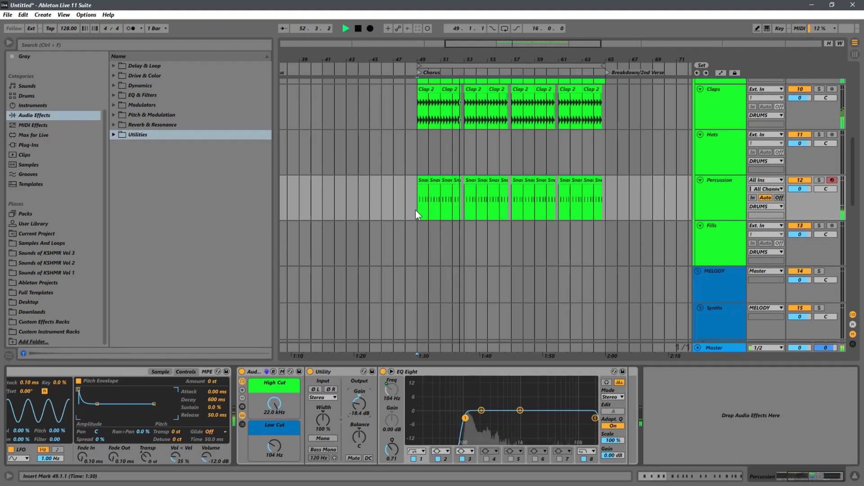
key("space")
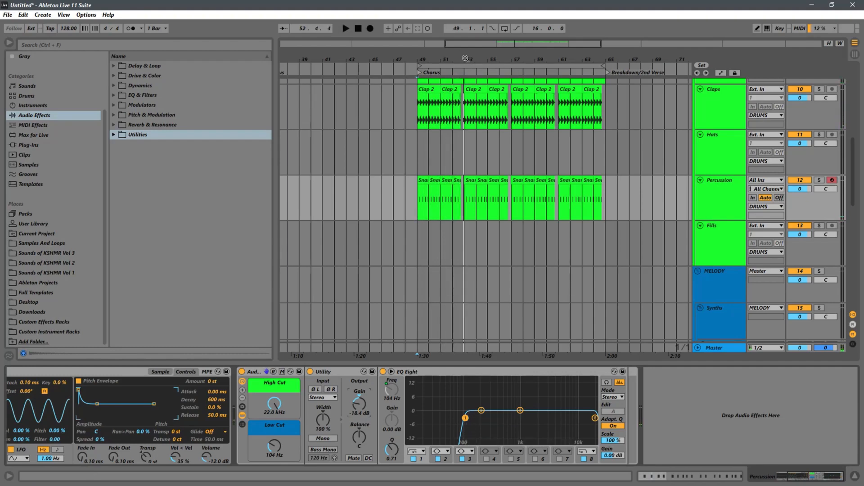
Step: Add a short Snare Rhythm fragment on the Percussion track at 52.4.3, just before bar 53, and play the transition
left_click_drag(465, 58, 486, 180)
key("ctrl+d")
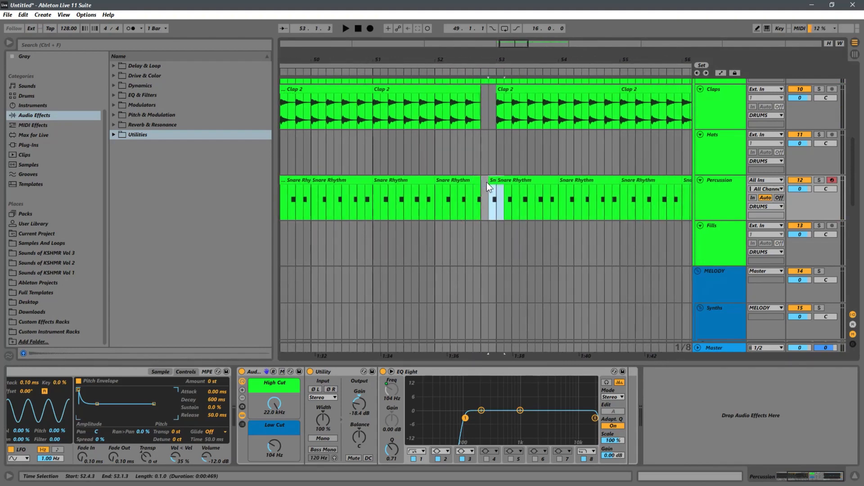
left_click(472, 206)
key("space")
key("space")
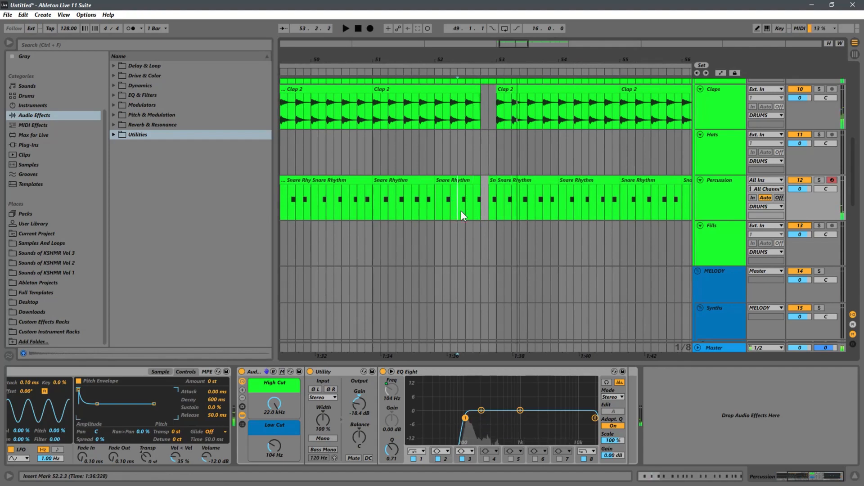
Step: Rework the fill before bar 53 on the Percussion track with sixteenth-note Snare Rhythm fragments at 52.4.2 and 52.4.3, and play it
key("ctrl+z")
left_click_drag(497, 67, 480, 181)
left_click(444, 209)
left_click(409, 194)
key("space")
key("space")
left_click(471, 180)
left_click(401, 194)
key("space")
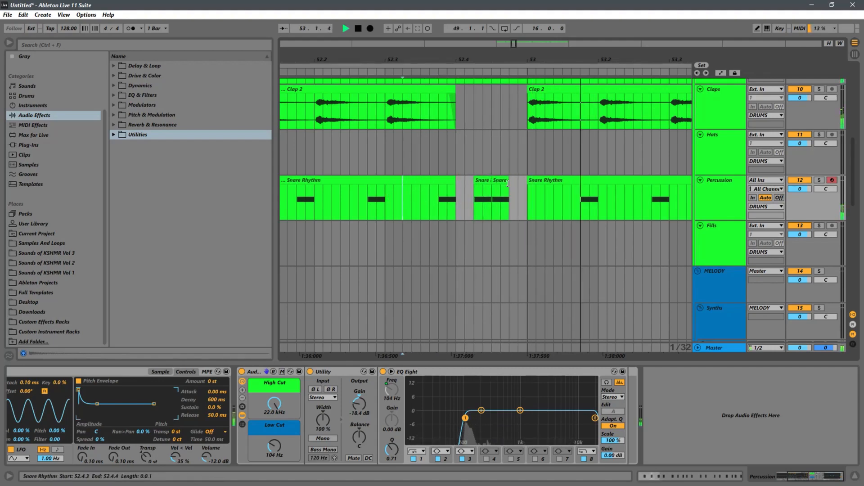
left_click(334, 199)
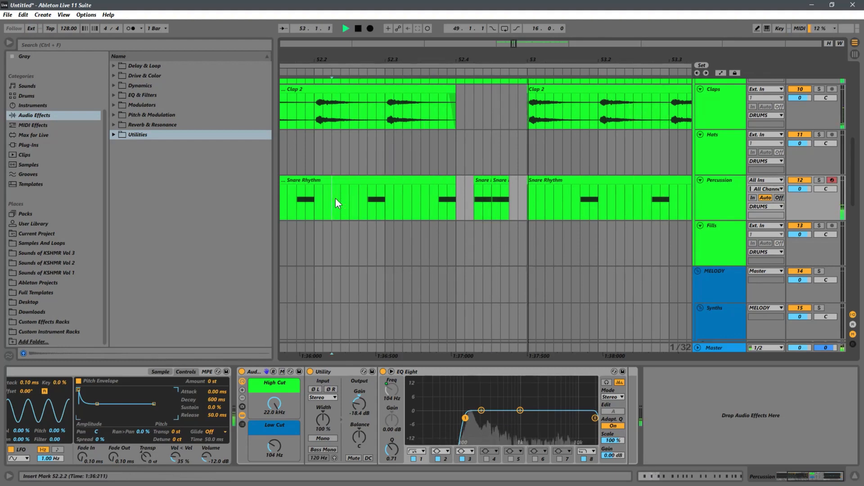
key("space")
Step: Move the second Snare Rhythm fragment to 52.4.4, directly before bar 53, and play the transition from 52.2.2
left_click_drag(500, 180, 514, 181)
left_click(370, 192)
key("space")
left_click(332, 200)
key("space")
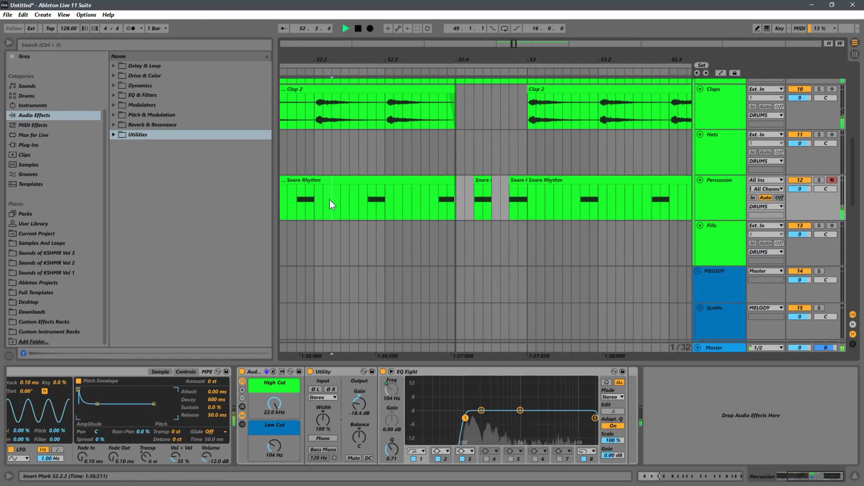
Step: Listen to the fill's transition into bar 53 several times, starting from different points in bar 52
key("space")
left_click(290, 202)
key("space")
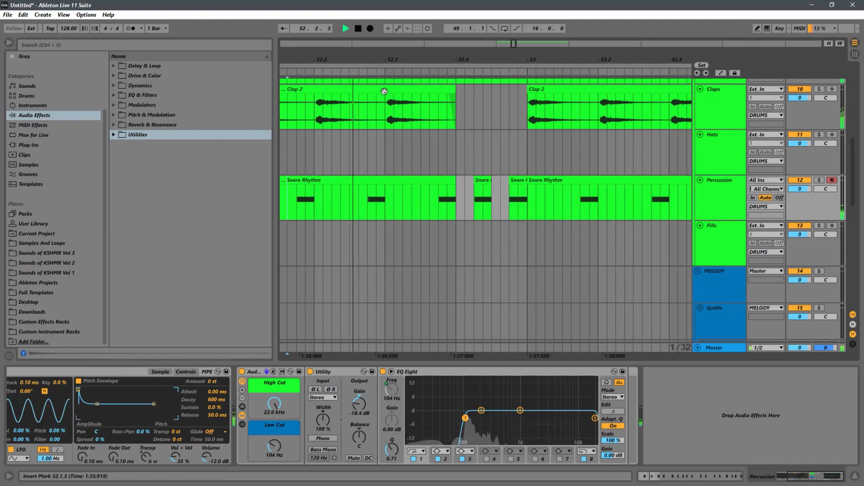
left_click_drag(438, 58, 485, 4)
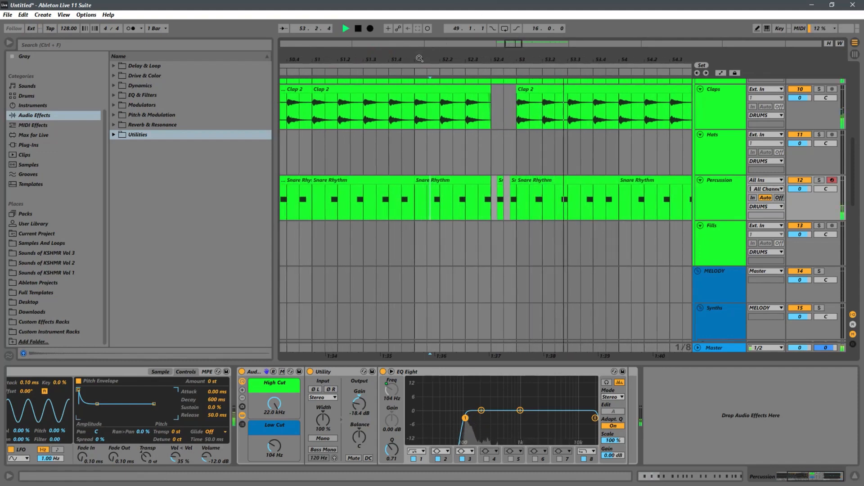
left_click_drag(419, 58, 452, 38)
key("space")
left_click(475, 161)
key("space")
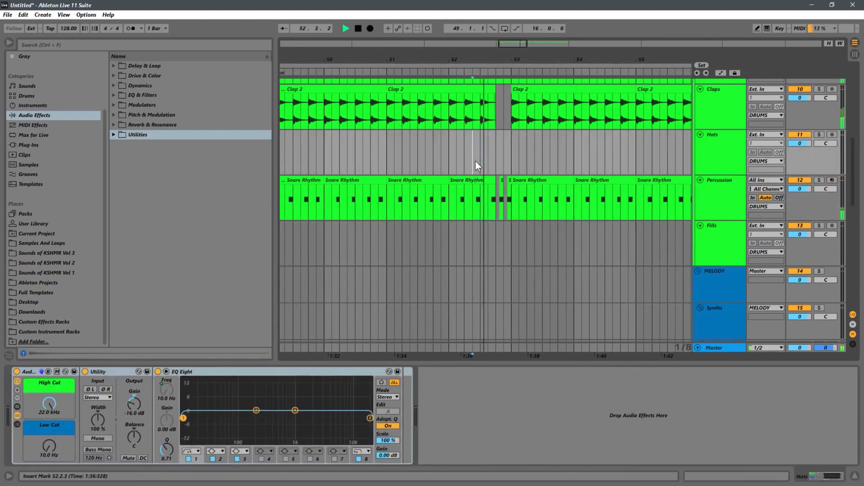
key("space")
left_click(448, 162)
key("space")
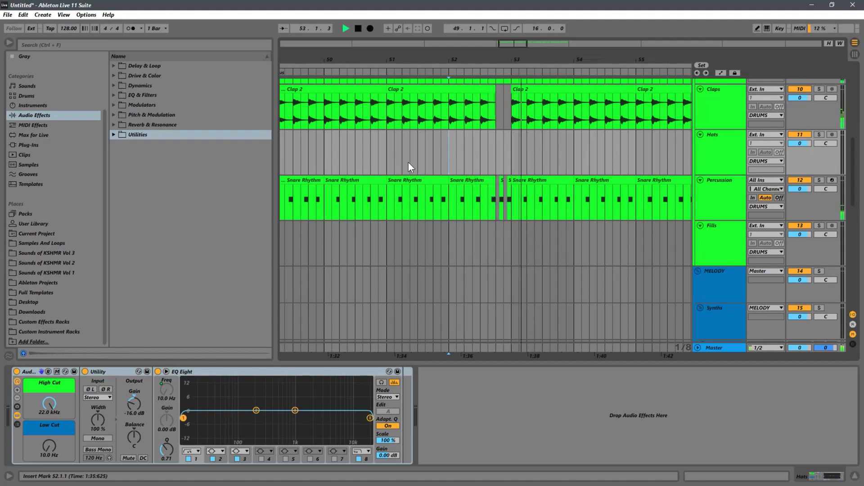
left_click(375, 158)
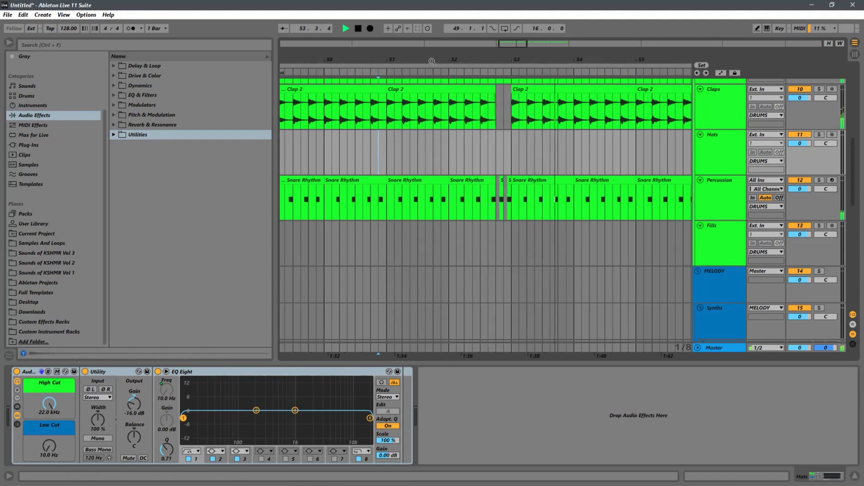
key("space")
Step: Delete the Percussion track's Snare Rhythm clips from bar 53 to the end of the chorus
left_click_drag(432, 61, 355, 9)
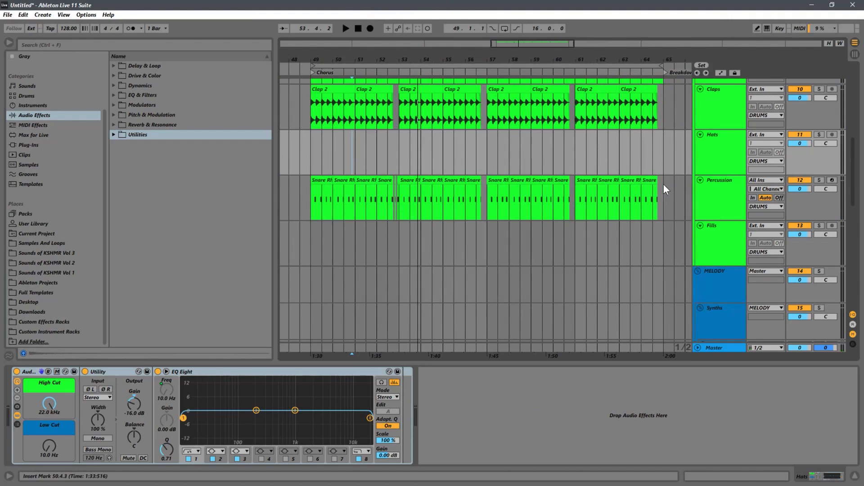
left_click_drag(663, 187, 403, 183)
key("Delete")
left_click(403, 208)
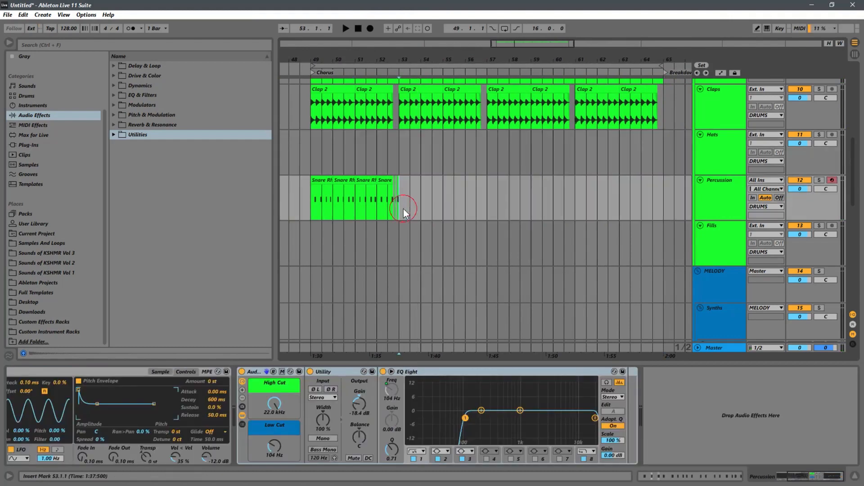
Step: Duplicate the Percussion pattern of bars 49 to 53 three times to fill the chorus up to bar 65, and play it from bar 49
left_click_drag(312, 199, 388, 179)
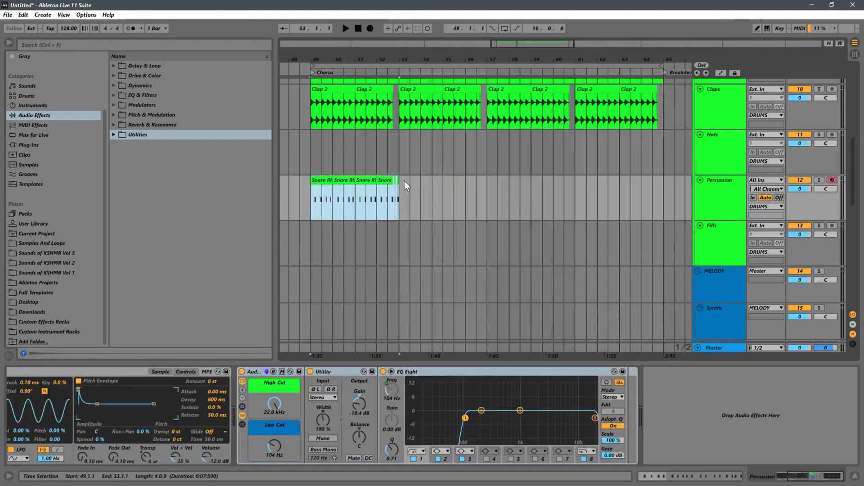
key("ctrl+d")
key("ctrl+d")
key("ctrl+d")
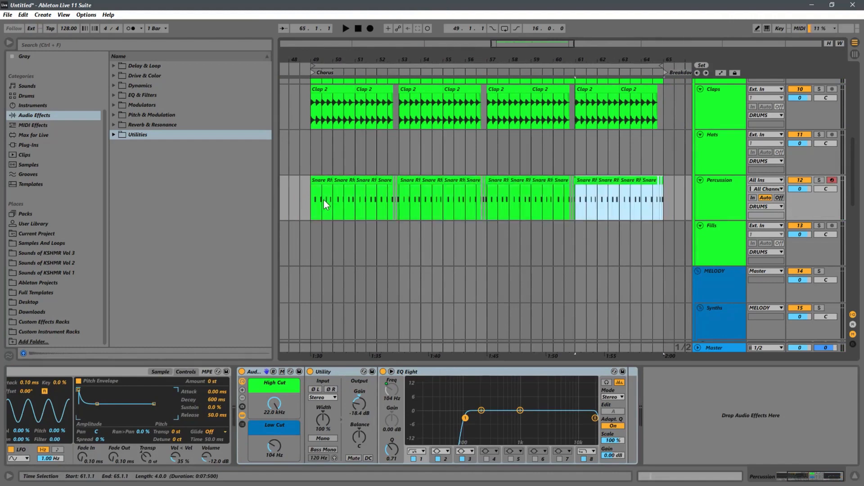
left_click(314, 201)
key("space")
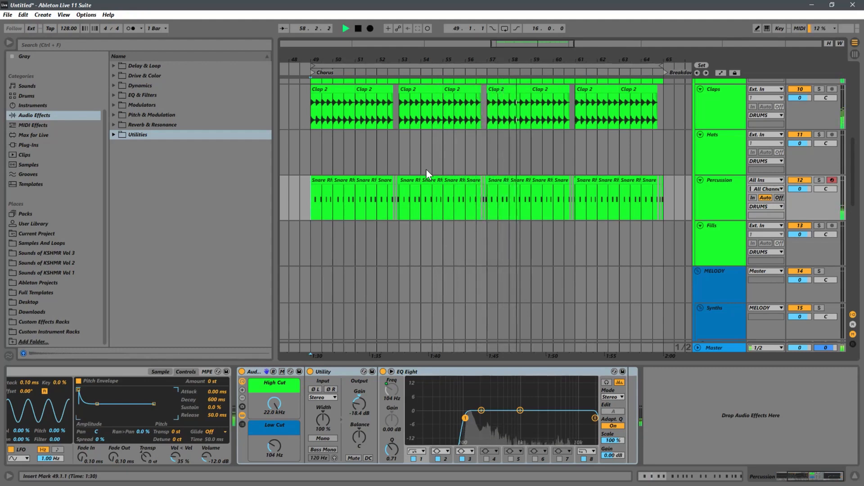
key("space")
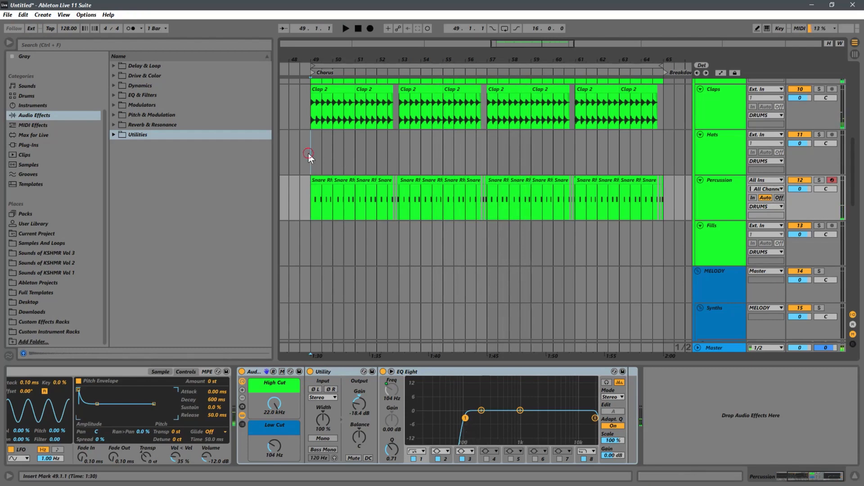
Step: Examine the empty Hats track against the other drum tracks, focusing on the second half of the chorus from bar 57 to 65
left_click(309, 155)
left_click_drag(441, 60, 469, 47)
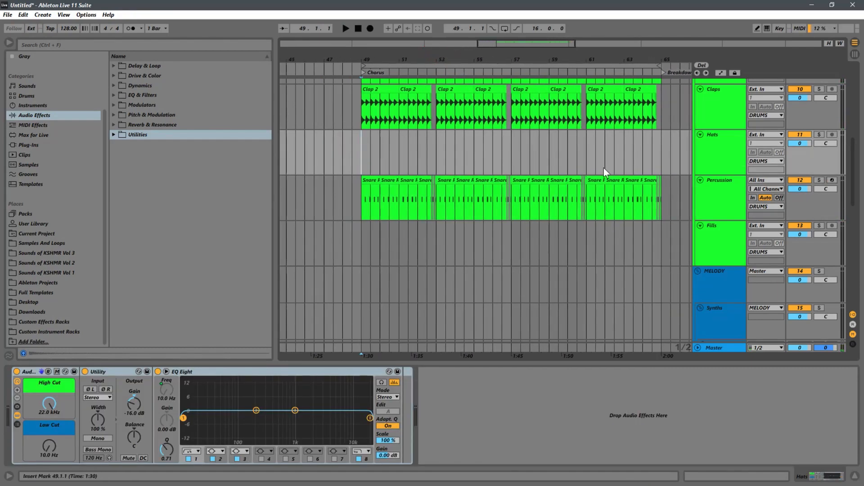
scroll(636, 166, "up", 3)
scroll(637, 165, "up", 2)
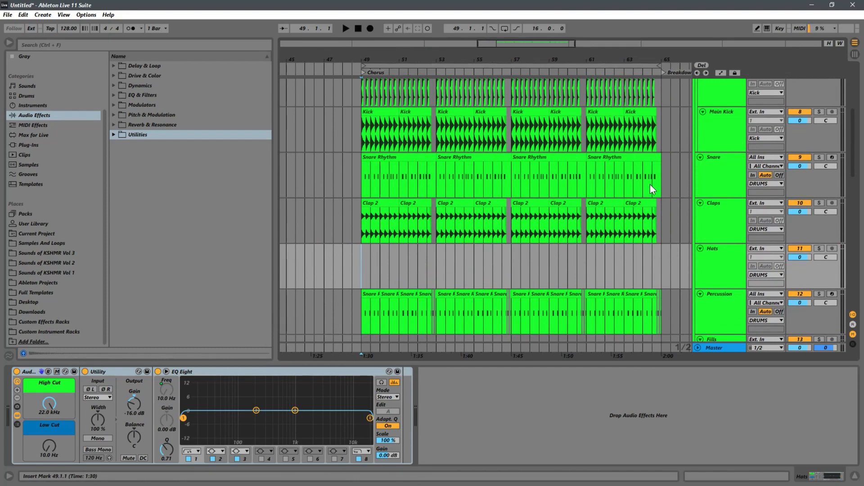
left_click(514, 261)
left_click_drag(657, 258, 525, 260)
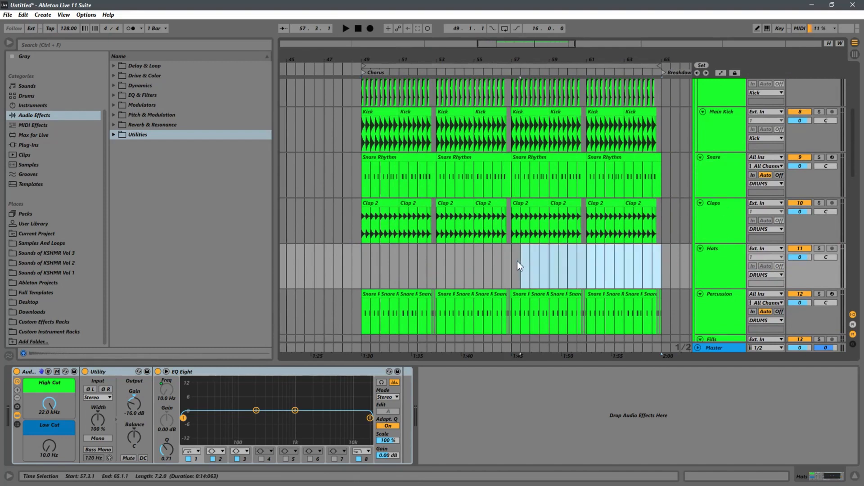
left_click(512, 261)
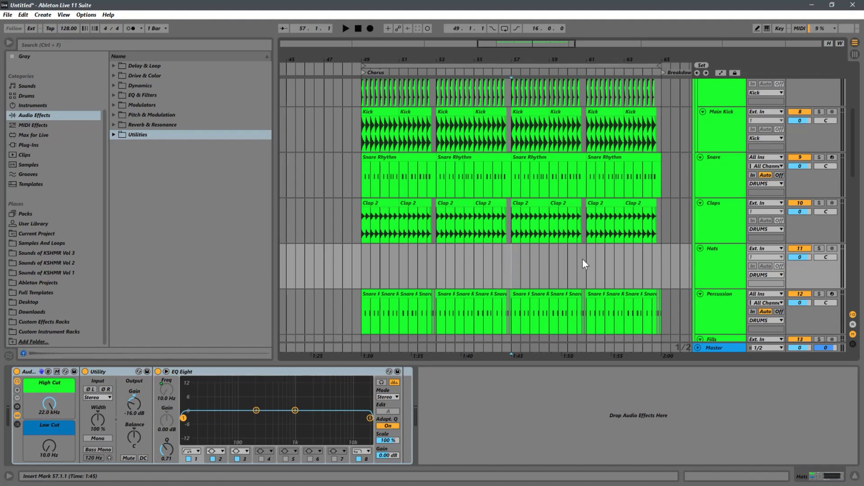
left_click(660, 265)
left_click(510, 260)
scroll(524, 248, "down", 2)
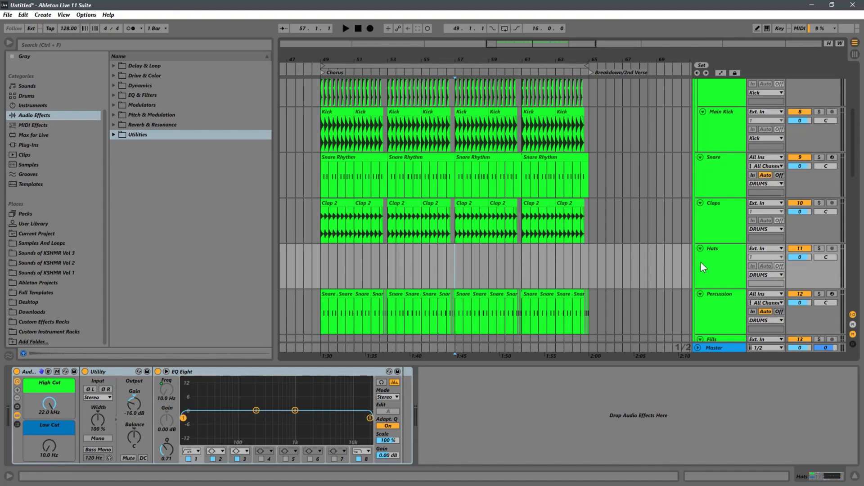
Step: Replace the audio Hats track with a new MIDI track inserted below Claps
left_click(720, 262)
scroll(536, 258, "down", 2)
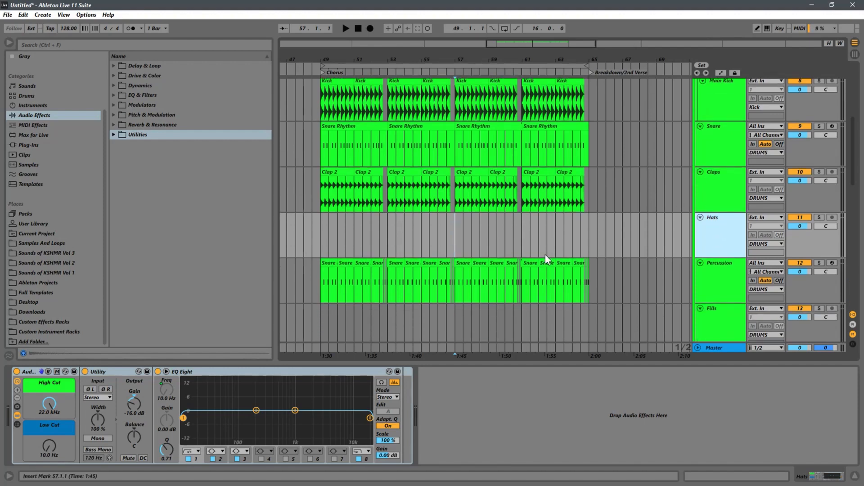
left_click(734, 220)
left_click(710, 237)
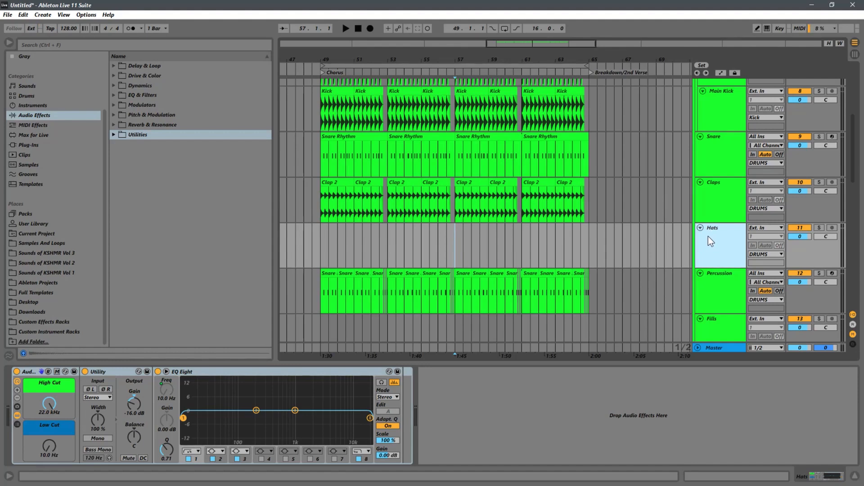
key("Delete")
left_click(714, 233)
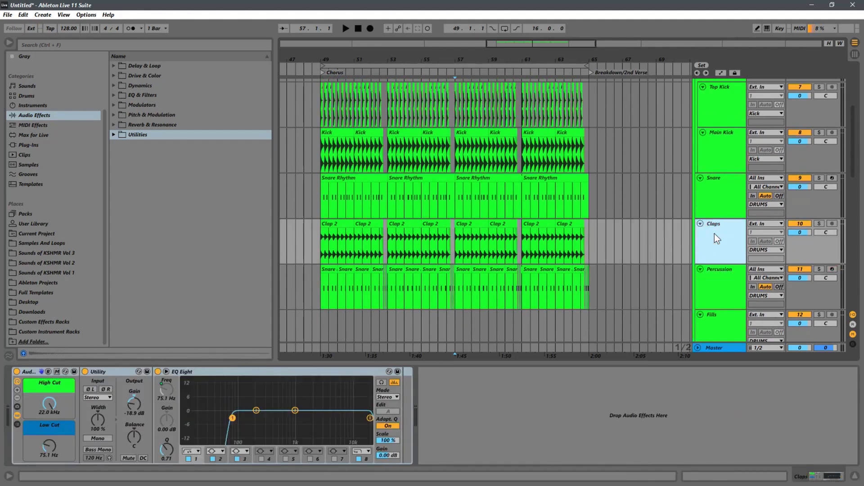
key("ctrl+shift+t")
right_click(669, 255)
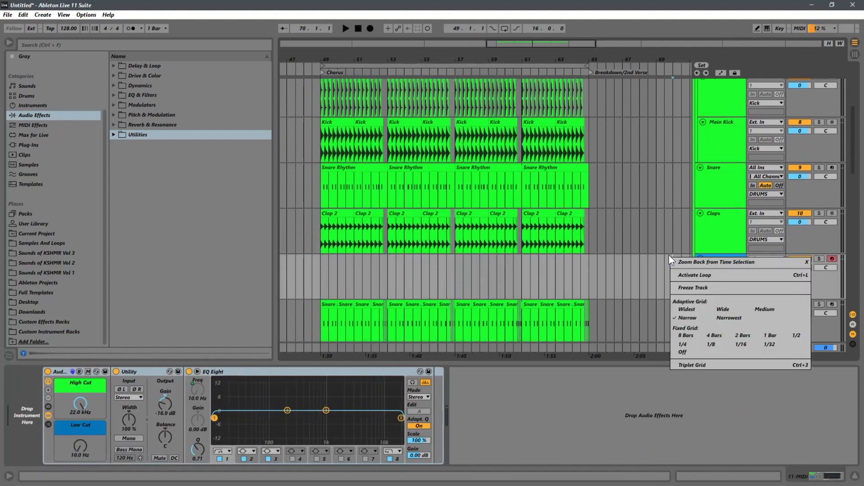
key("Escape")
Step: Assign the DRUMS group's track color to all its grouped tracks and clips
scroll(655, 258, "up", 4)
right_click(722, 102)
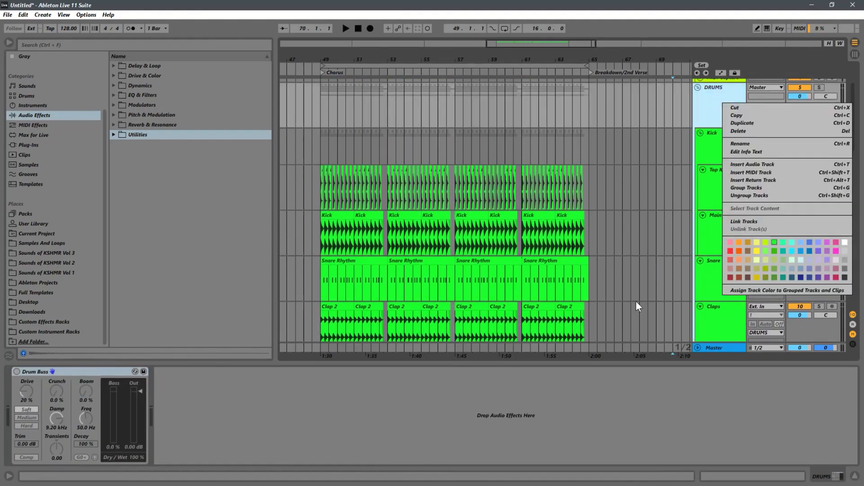
left_click(742, 291)
Step: Rename the new MIDI track between Claps and Percussion as Hats
scroll(647, 220, "down", 5)
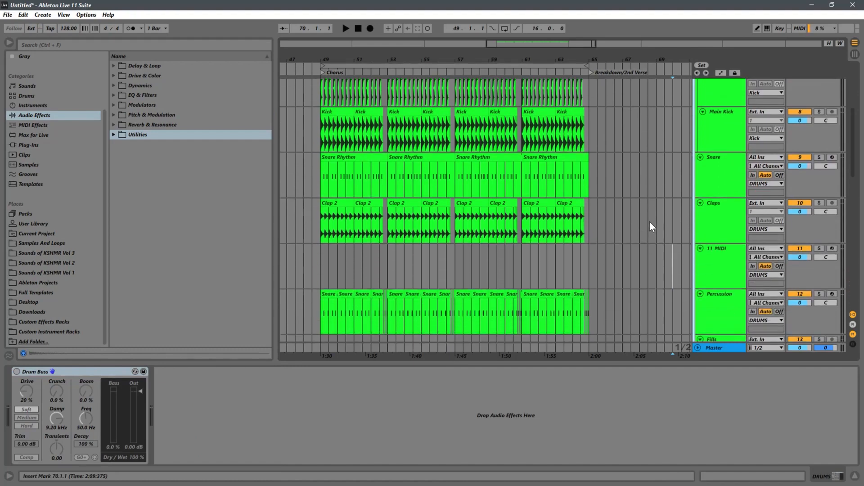
right_click(709, 271)
left_click(724, 81)
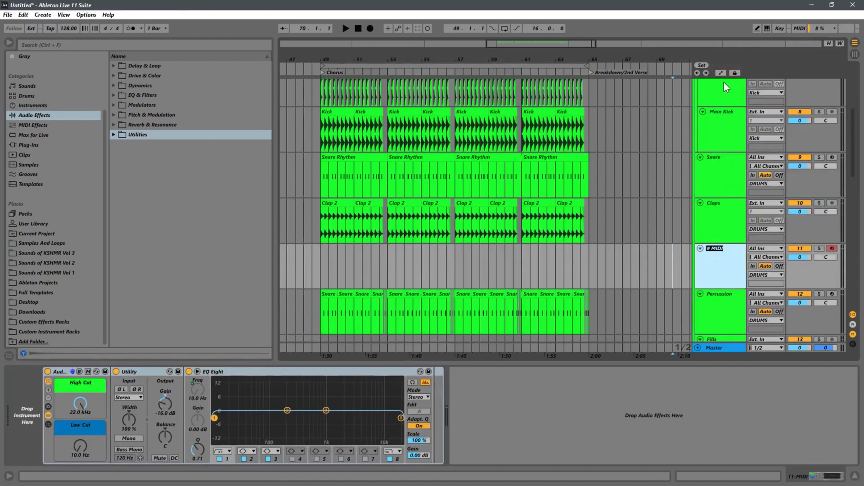
type("Haty")
key("BackSpace")
type("s")
key("Return")
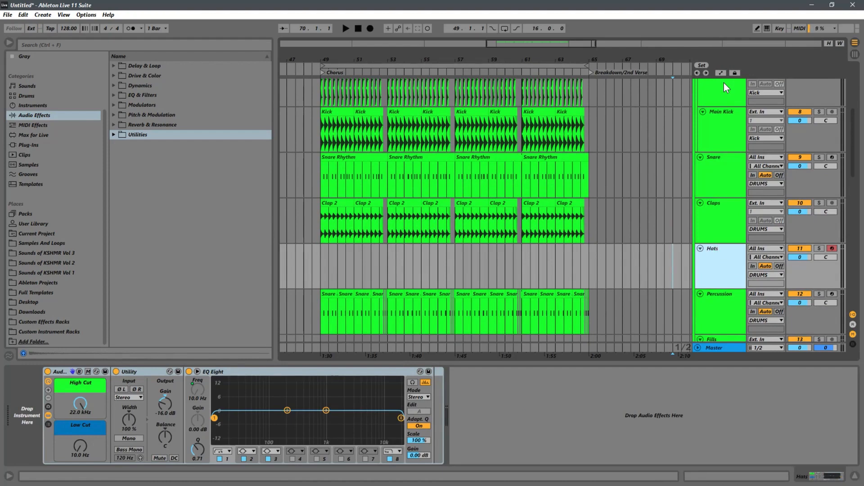
Step: Load the Simpler instrument onto the Hats track, ahead of its effects
left_click(539, 270)
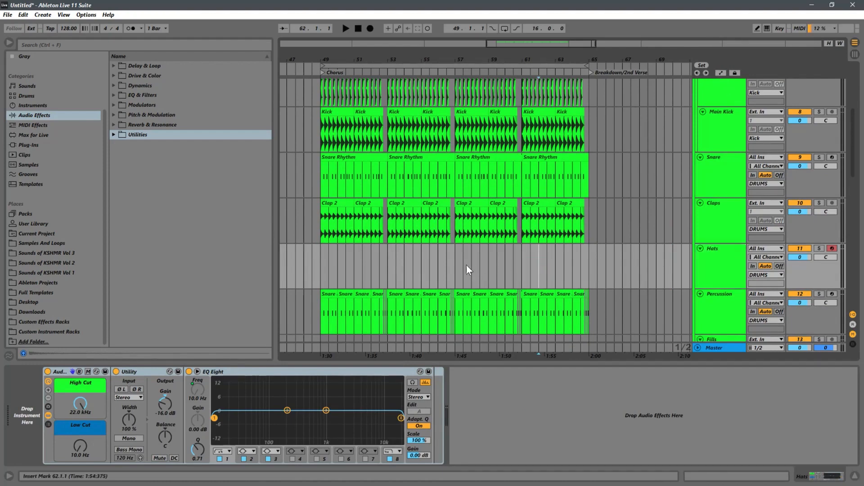
left_click(32, 104)
left_click_drag(125, 168, 32, 420)
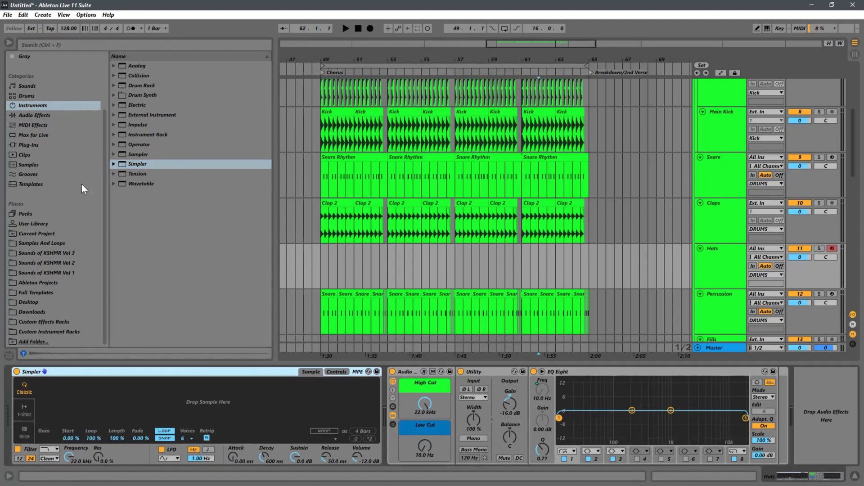
Step: Open the KSHMR_Shakers folder inside KSHMR_Percussion in the Sounds of KSHMR Vol 3 library
left_click(63, 254)
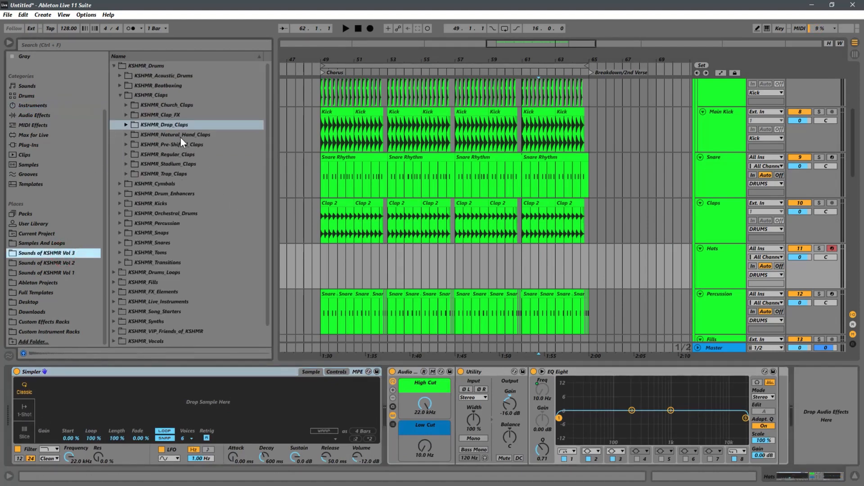
left_click(120, 96)
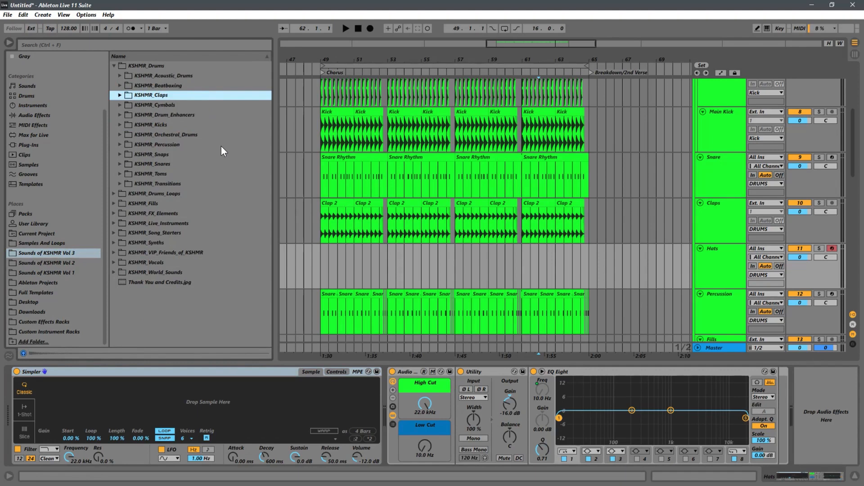
left_click(202, 145)
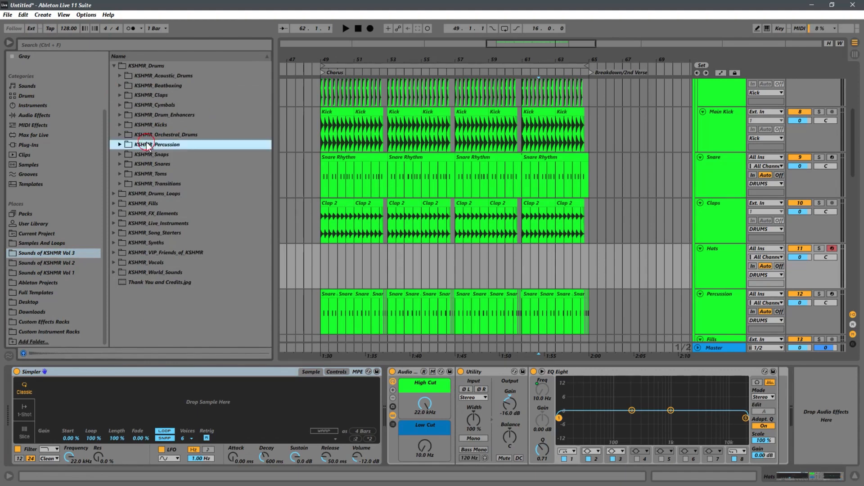
left_click(120, 144)
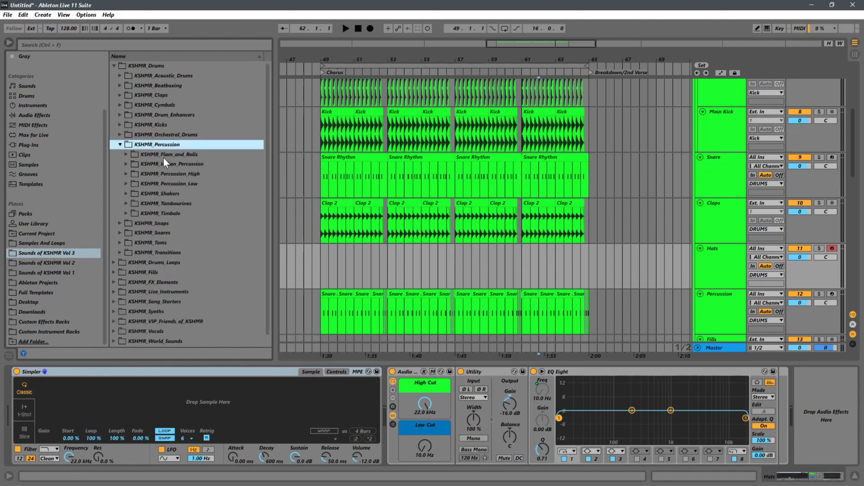
left_click(125, 194)
Step: Audition several shaker samples in the KSHMR_Shakers folder, including KSHMR_Shaker_03_A and KSHMR_Shaker_02_B, then close the folder
left_click(153, 214)
left_click(183, 242)
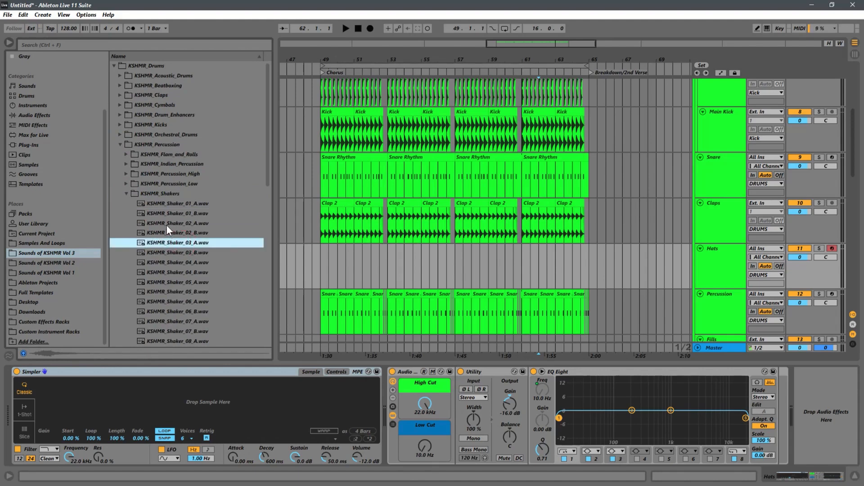
left_click(168, 217)
left_click(194, 235)
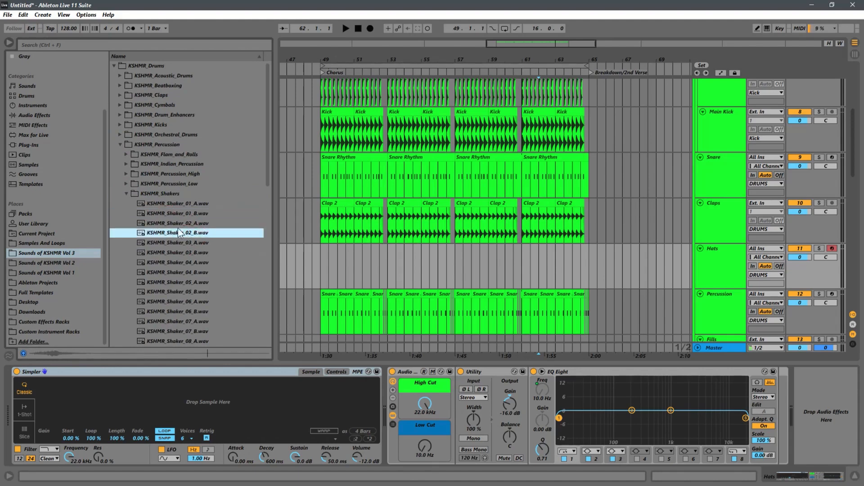
left_click(177, 227)
left_click(126, 194)
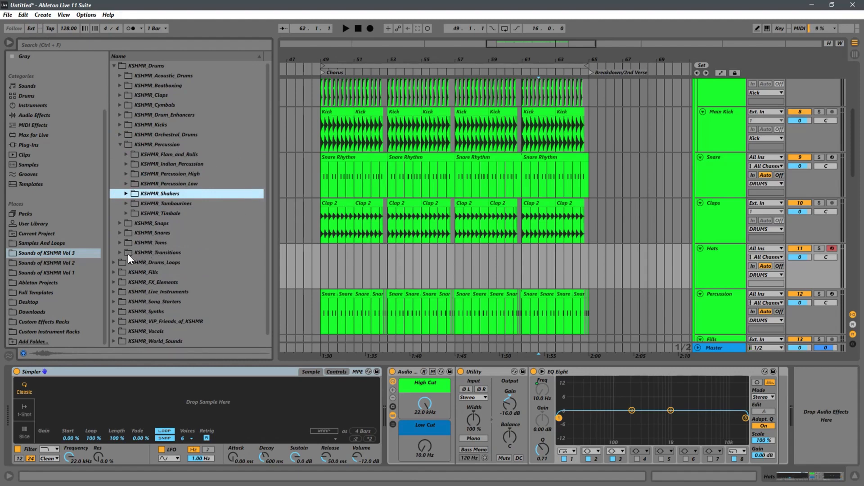
Step: Audition ride samples in the KSHMR_Rides folder inside KSHMR_Cymbals, including KSHMR_Ride_03 and KSHMR_Ride_01
left_click(120, 114)
left_click(120, 102)
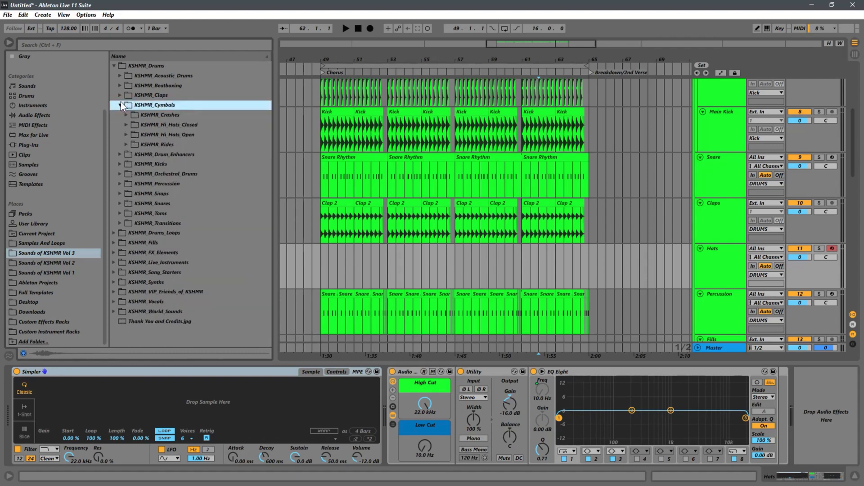
left_click(127, 144)
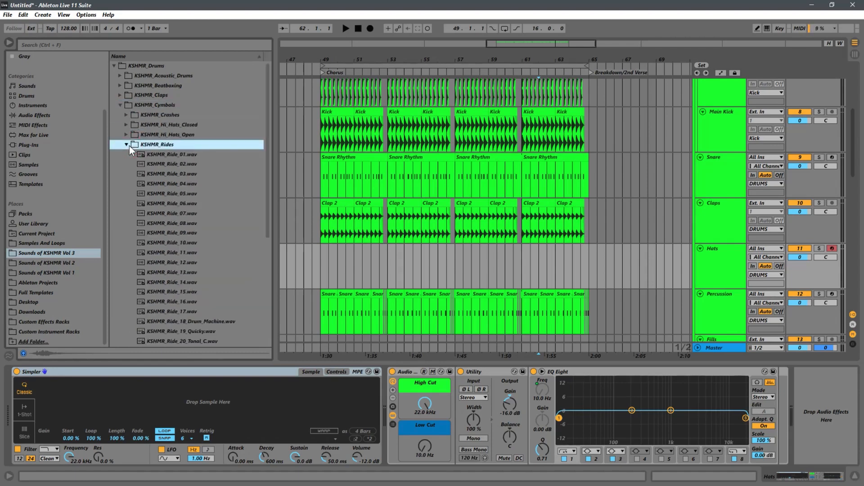
left_click(171, 194)
left_click(169, 175)
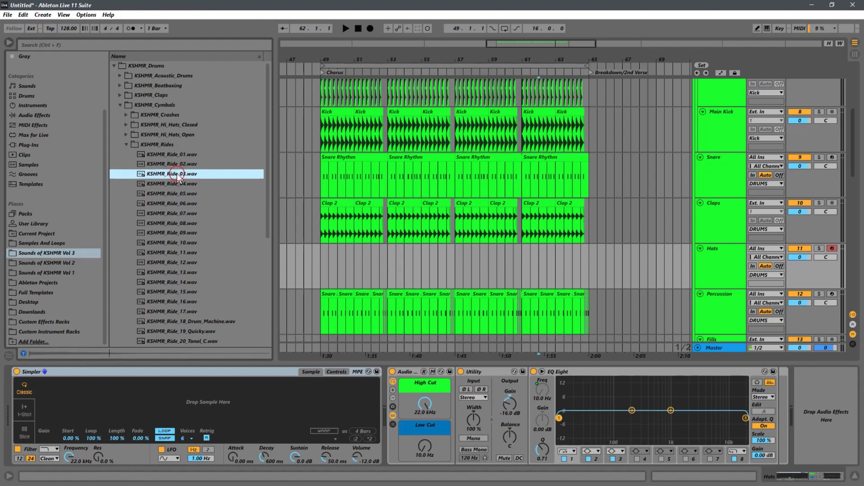
left_click(179, 155)
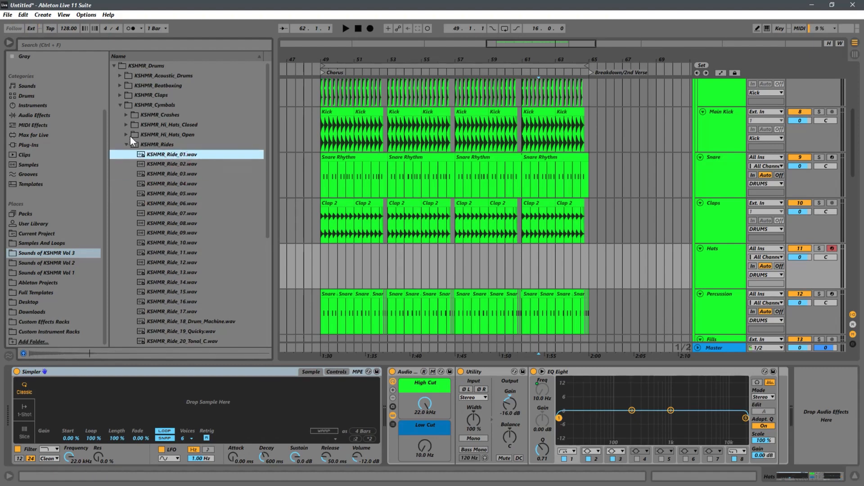
Step: Audition samples in the KSHMR_Hi_Hats_Open folder and load KSHMR_Open_Hat_06_Short.wav into the Hats track's Simpler
left_click(130, 135)
left_click(169, 164)
left_click(182, 185)
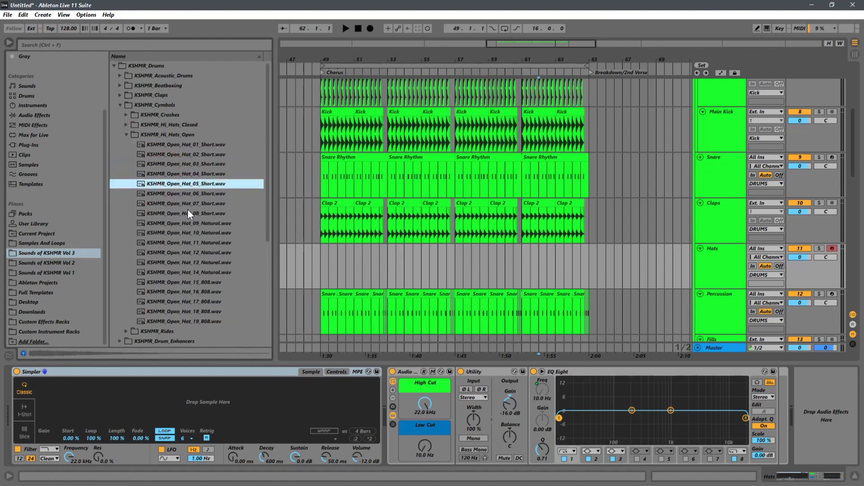
left_click(187, 213)
left_click(198, 194)
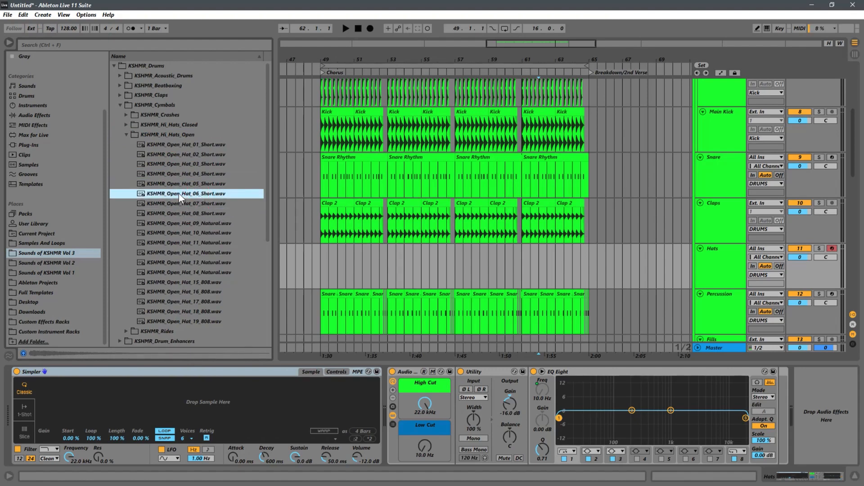
left_click_drag(179, 193, 122, 389)
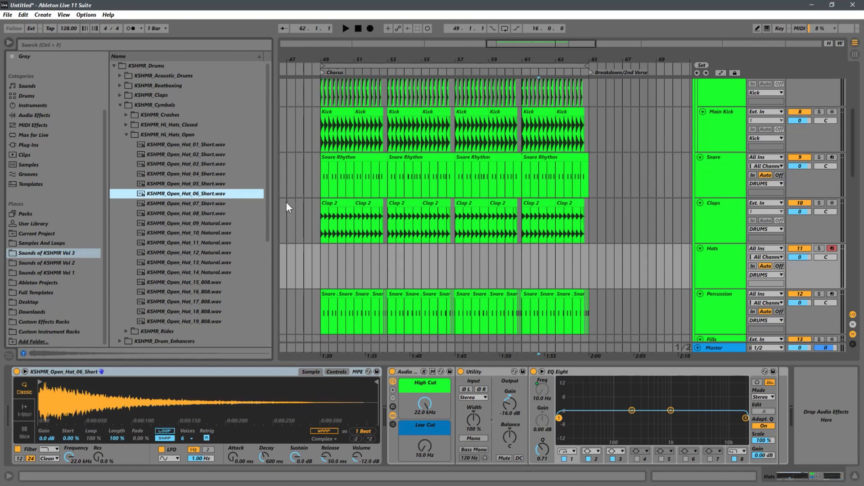
Step: Create a four-bar MIDI clip on the Hats track from bar 49 to 53 and add a C3 note at its start
left_click(726, 280)
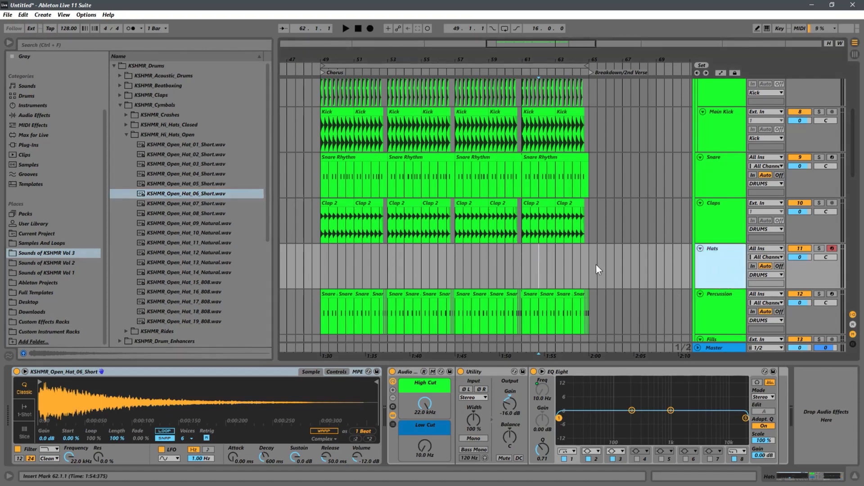
left_click(305, 261)
left_click_drag(318, 260, 393, 249)
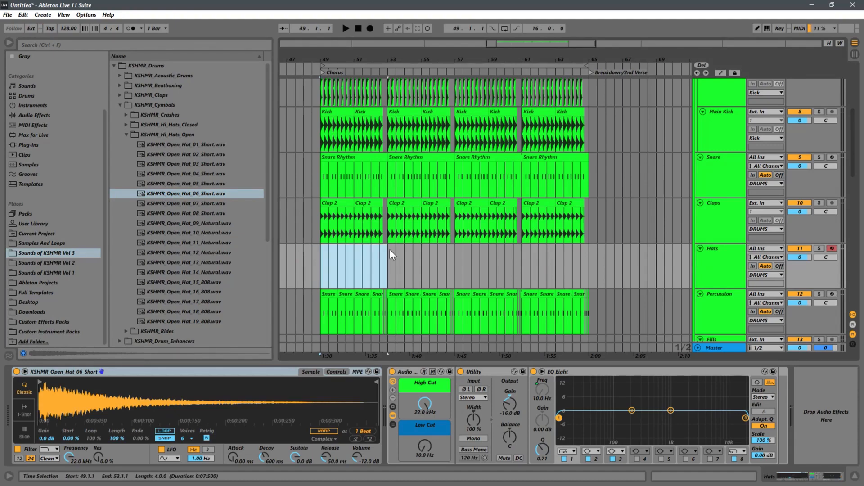
key("ctrl+shift+m")
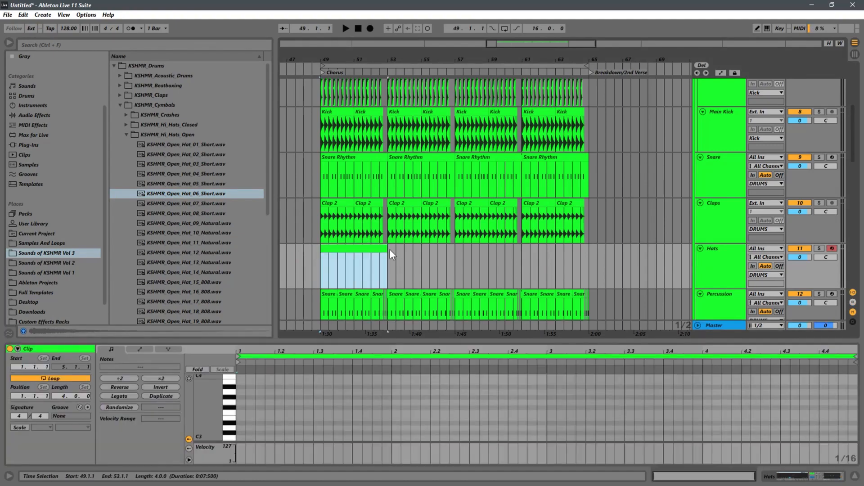
double_click(241, 438)
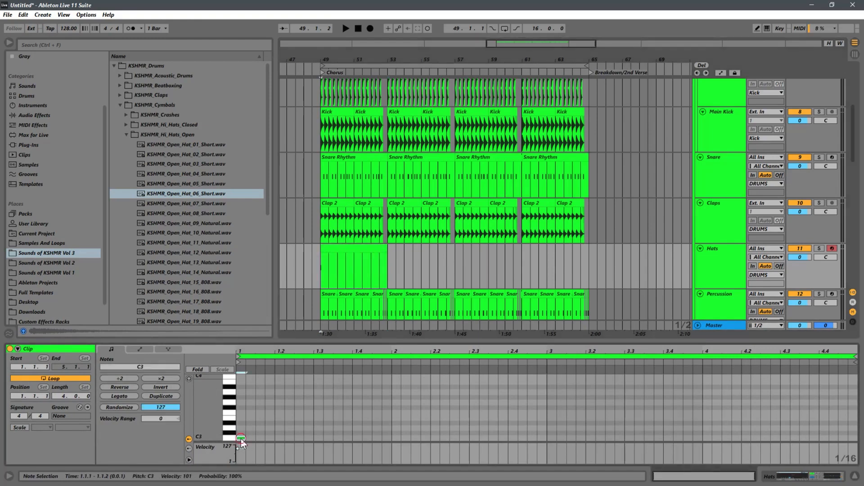
Step: Try hat notes on E3 and F#3 after the opening C3 note, play them back, and delete both
left_click_drag(394, 343, 394, 300)
left_click(313, 366)
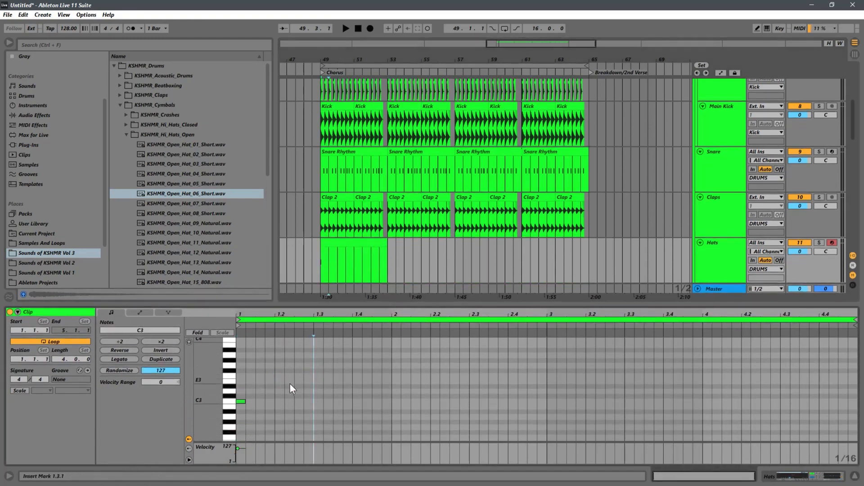
double_click(280, 382)
double_click(327, 371)
key("space")
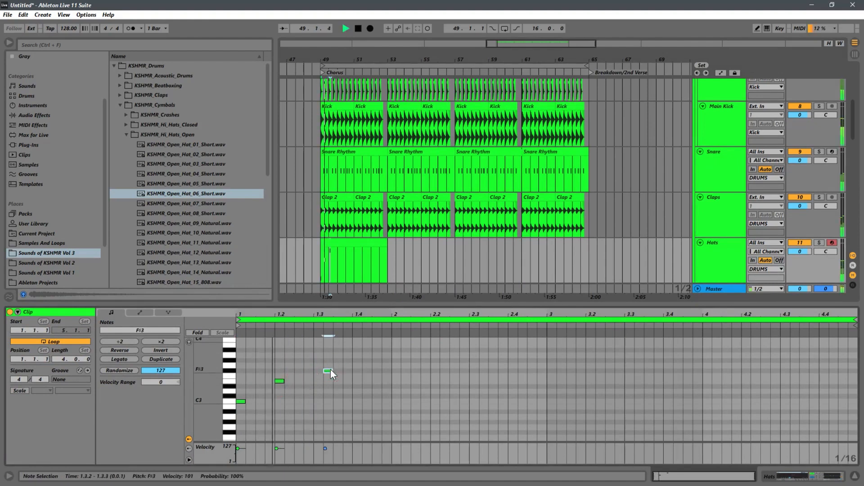
left_click_drag(449, 358, 282, 390)
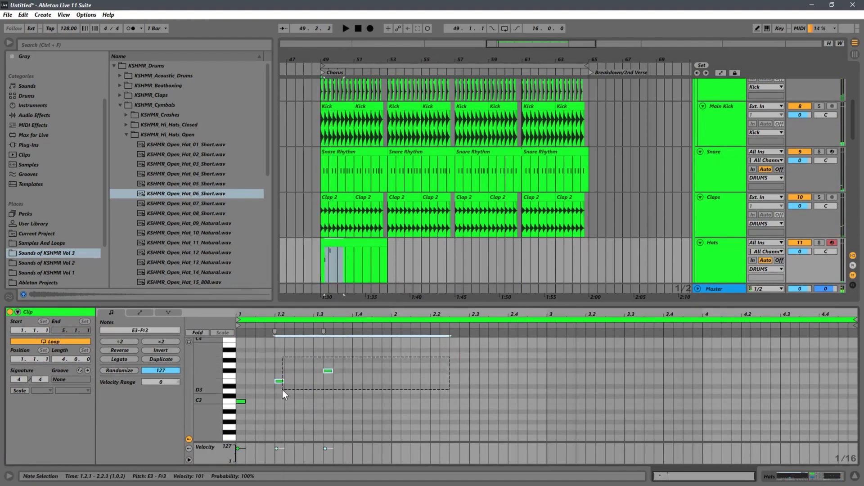
key("Delete")
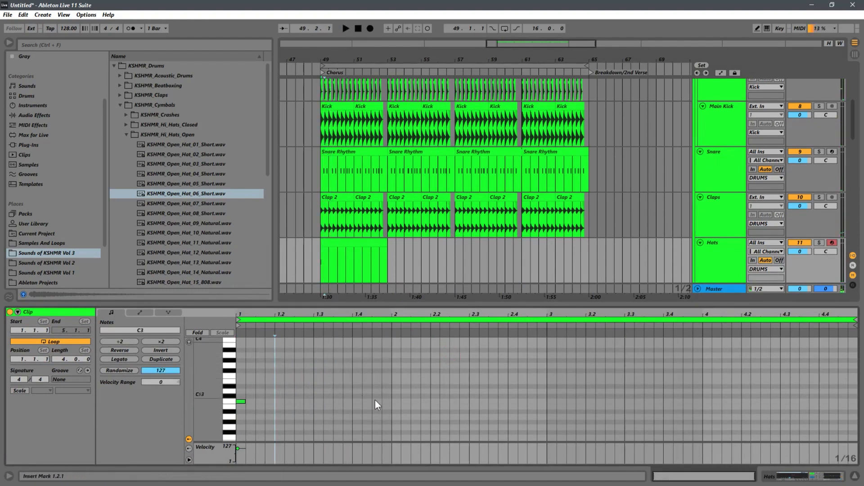
Step: Switch the Hats Simpler to 1-Shot mode and set its warp mode to Complex Pro
double_click(192, 193)
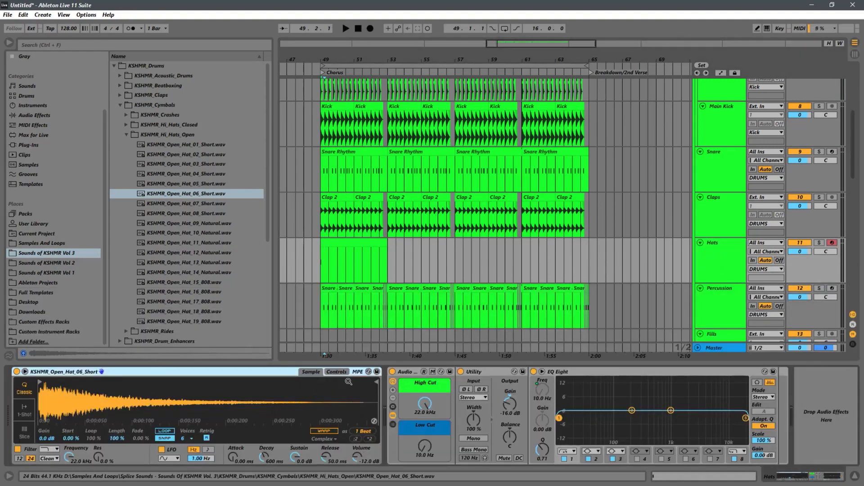
left_click(336, 372)
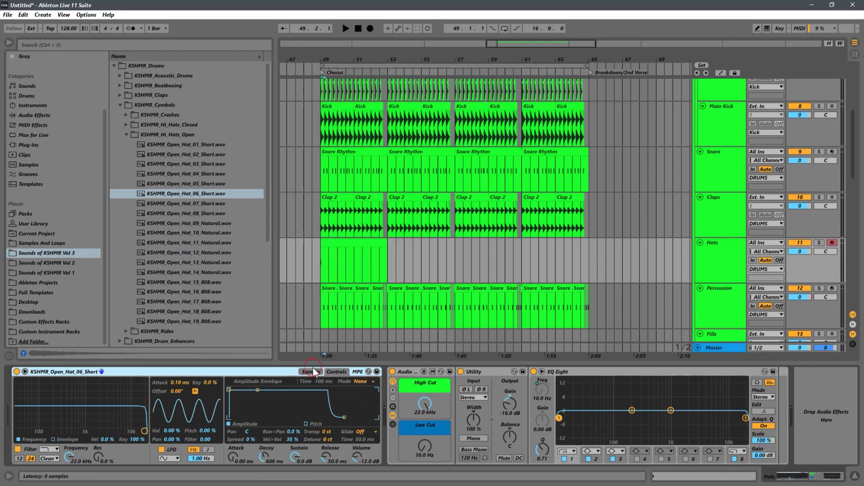
left_click(312, 372)
left_click(20, 409)
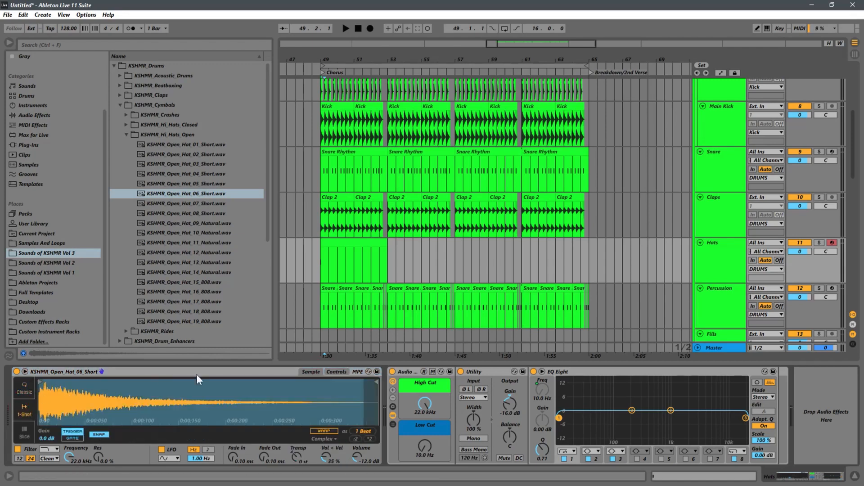
left_click(344, 372)
left_click(311, 373)
left_click(317, 439)
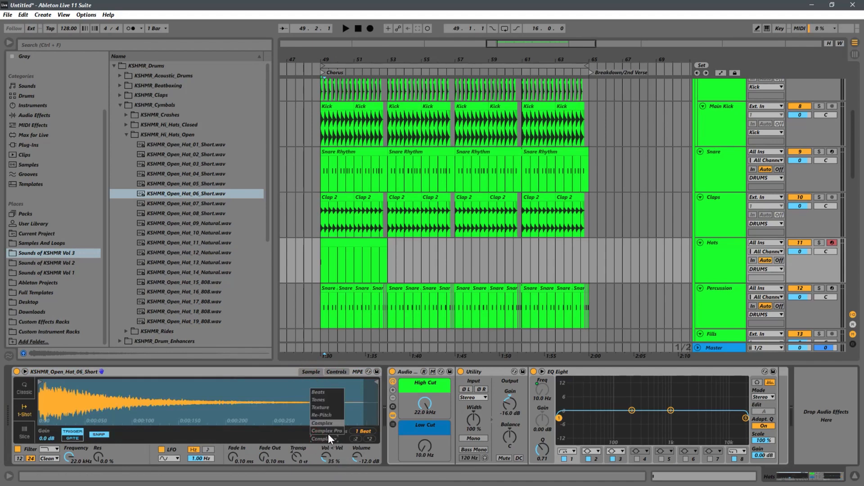
left_click(328, 433)
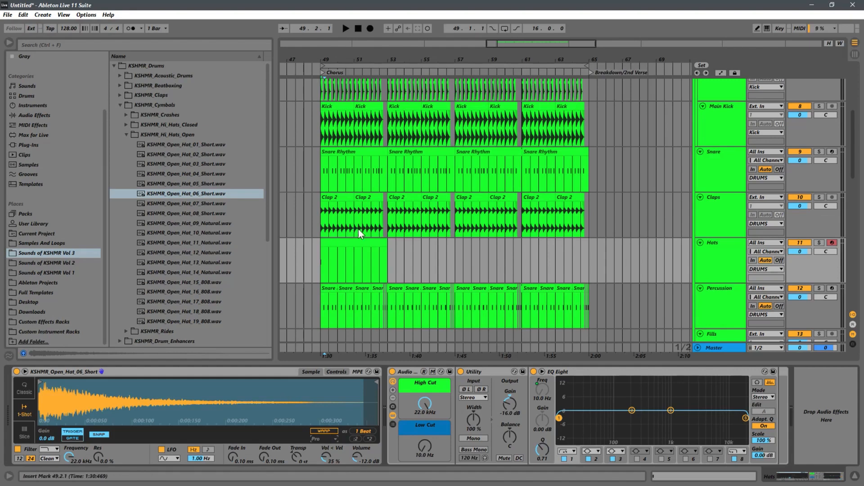
Step: Add C3 notes at 1.1.3, 1.2 and 1.2.3 in the Hats clip and play the pattern back
double_click(345, 243)
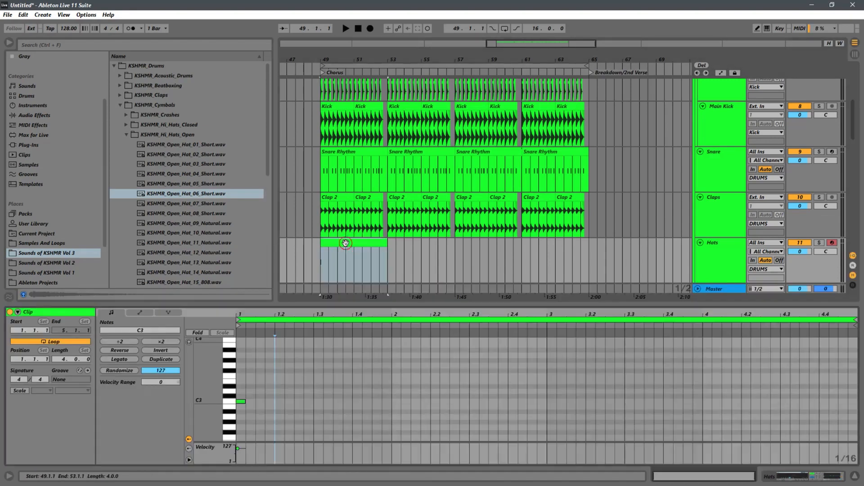
double_click(260, 401)
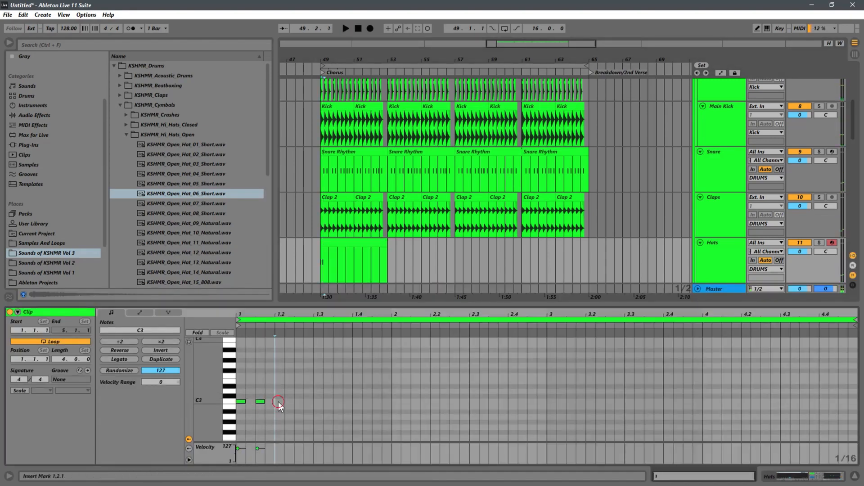
double_click(279, 401)
double_click(297, 402)
key("space")
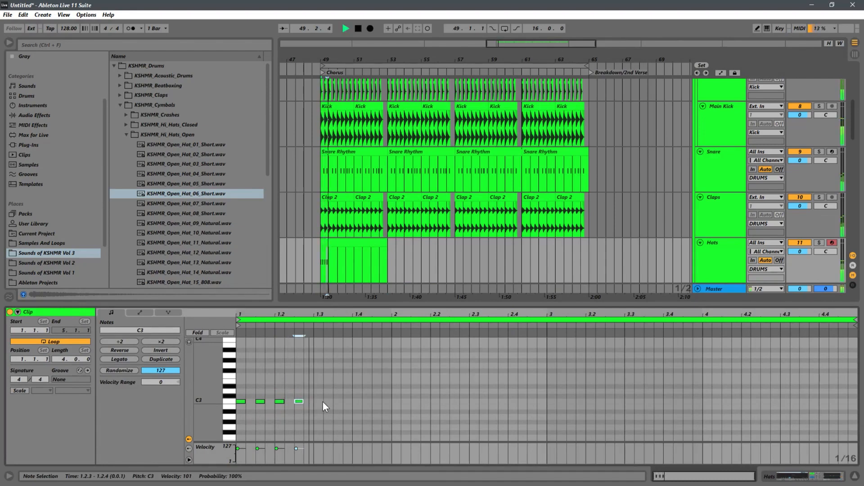
key("space")
Step: Shift the second hat note to 1.1.4 and the third to 1.2.2, using a finer grid and checking with playback
left_click_drag(257, 401, 280, 404)
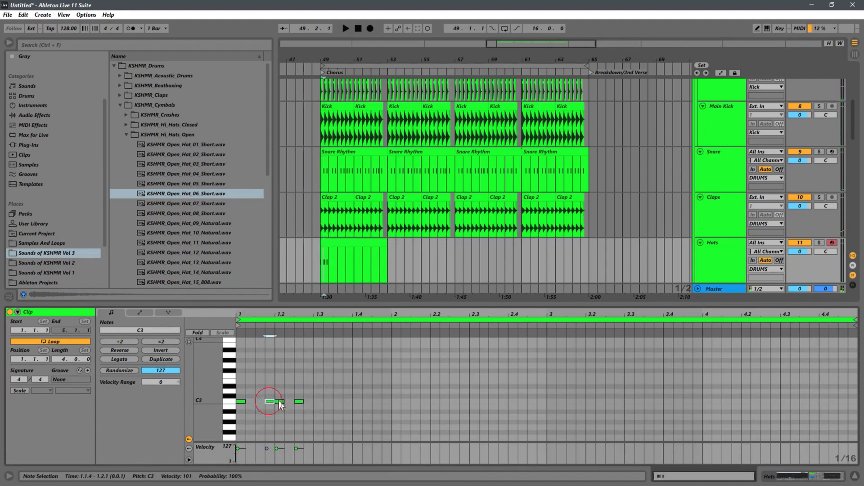
left_click_drag(212, 401, 220, 400)
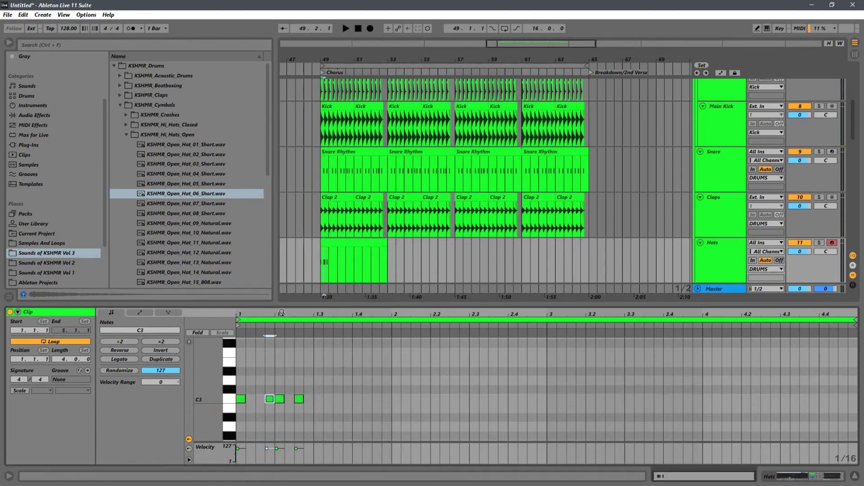
left_click_drag(252, 315, 370, 409)
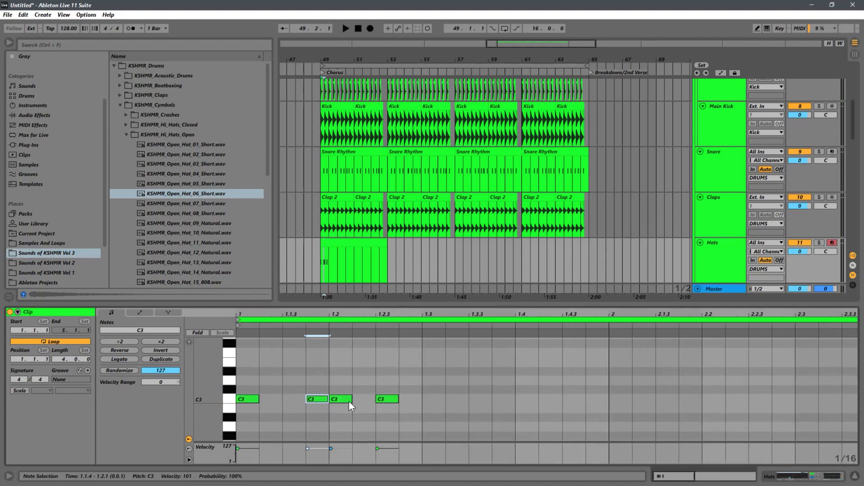
key("ctrl+1")
key("ctrl+1")
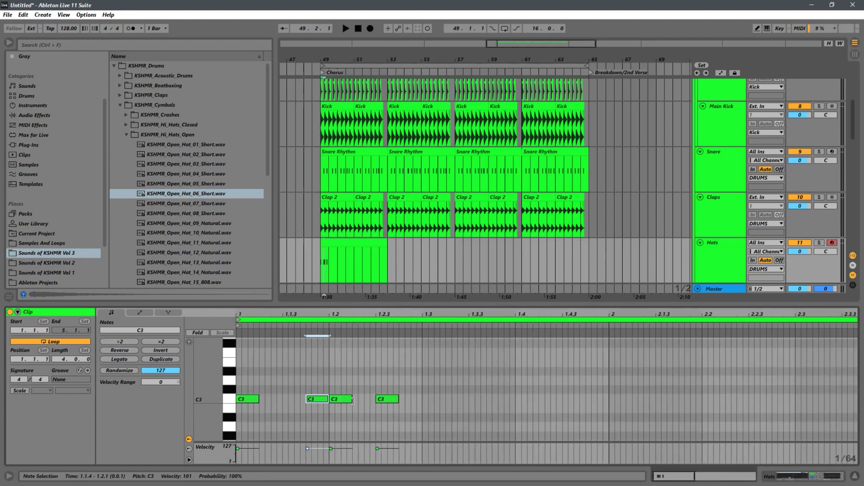
left_click(344, 400)
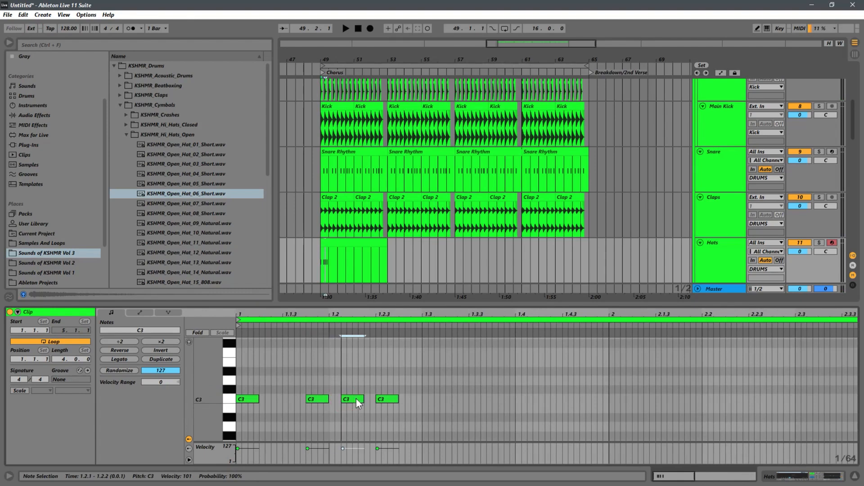
key("space")
left_click_drag(356, 399, 365, 402)
key("ctrl+2")
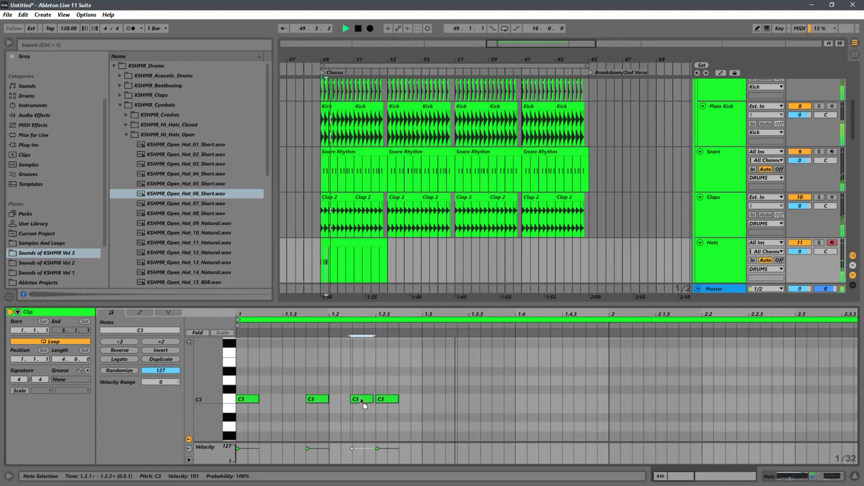
left_click(387, 402)
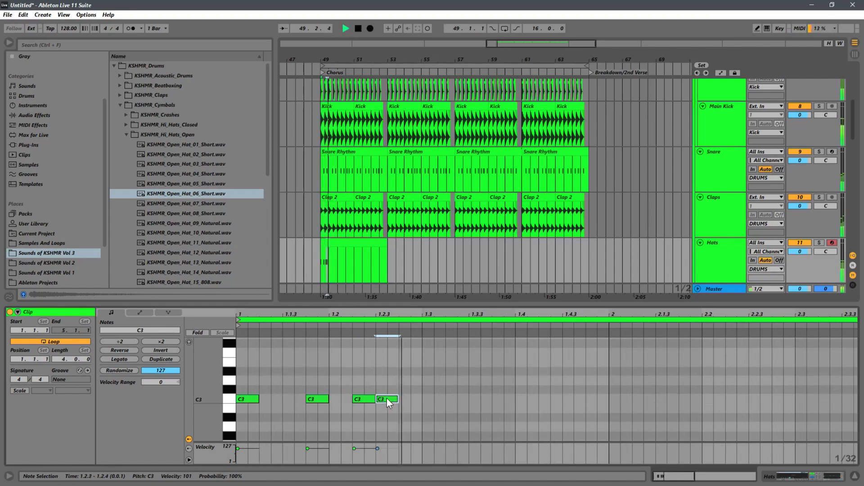
Step: Try an extra C3 hat note at 1.2.4, move it to 1.1.2, and delete it
double_click(414, 399)
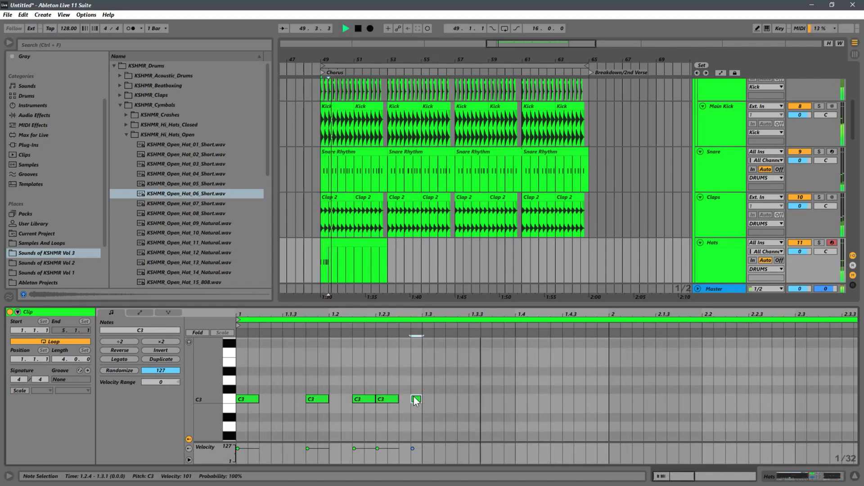
left_click_drag(414, 398, 282, 395)
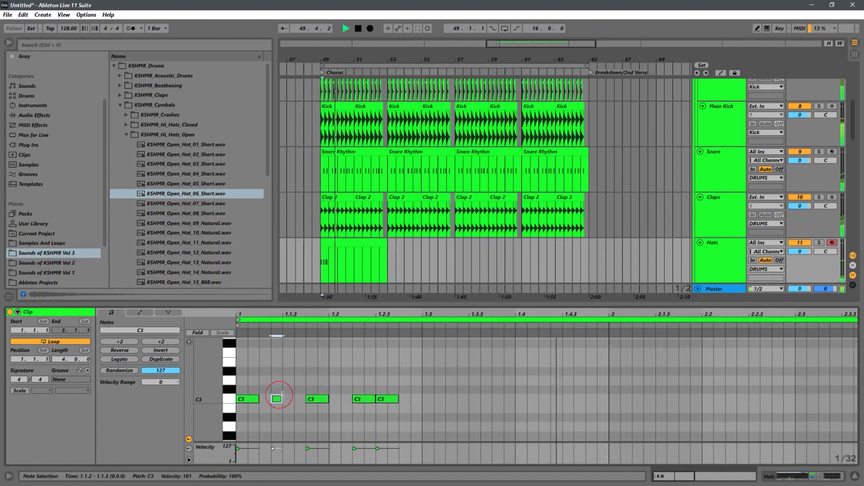
double_click(278, 398)
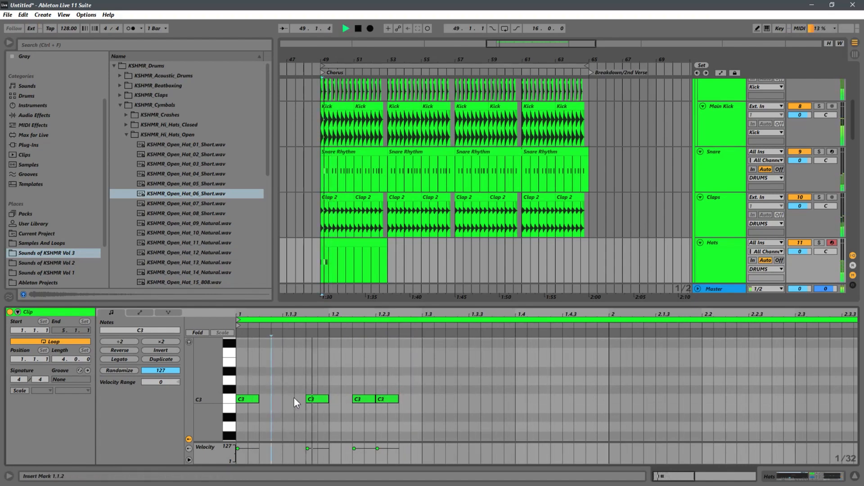
Step: Browse the delay effects and load Echo's Back Door preset from its Modulated Delay presets onto the Hats track
left_click(724, 269)
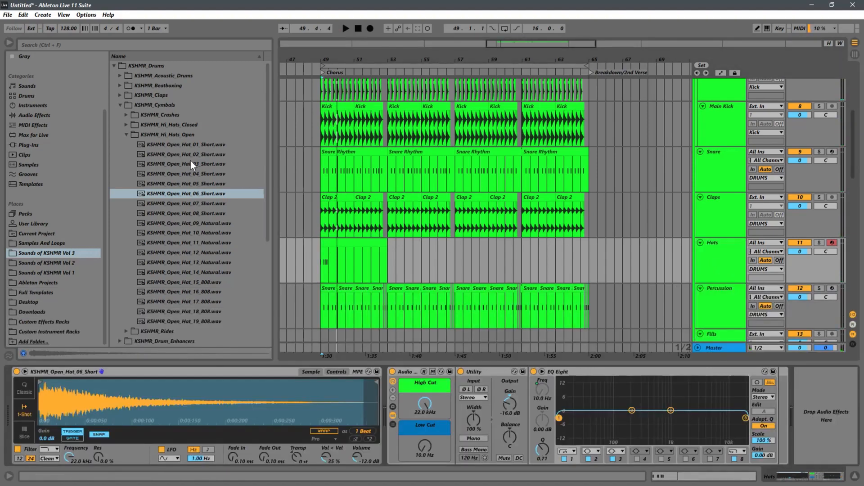
left_click(29, 115)
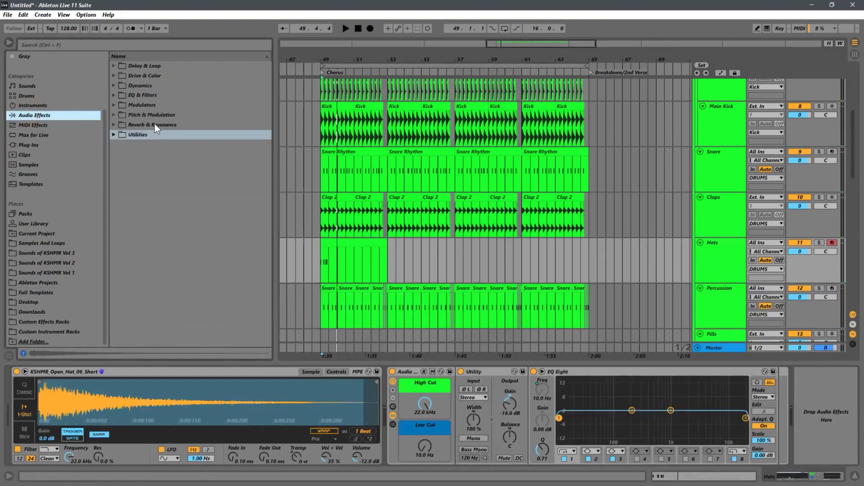
left_click(117, 65)
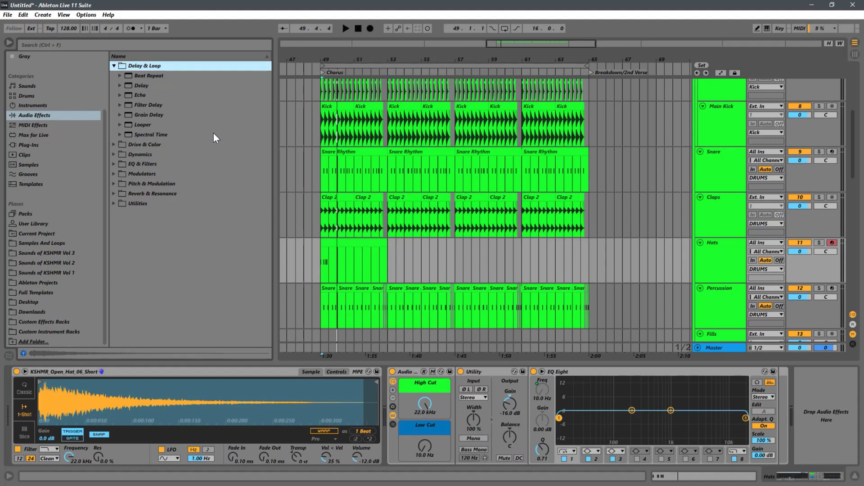
left_click(122, 86)
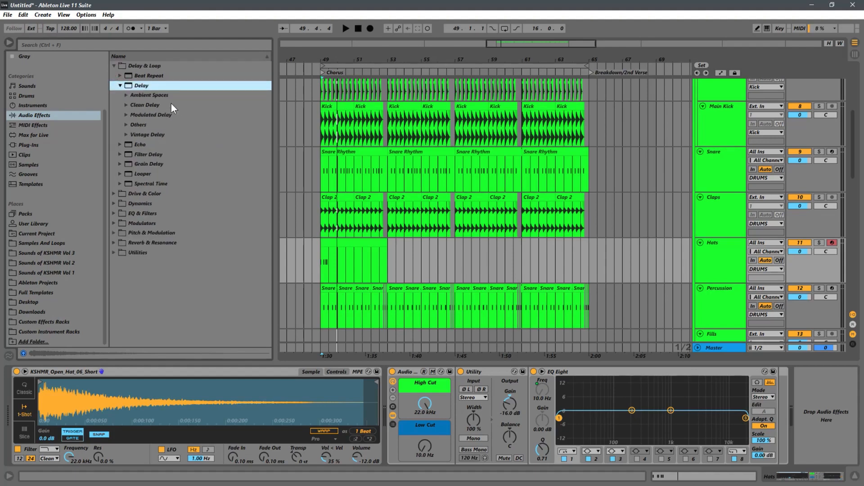
left_click(127, 95)
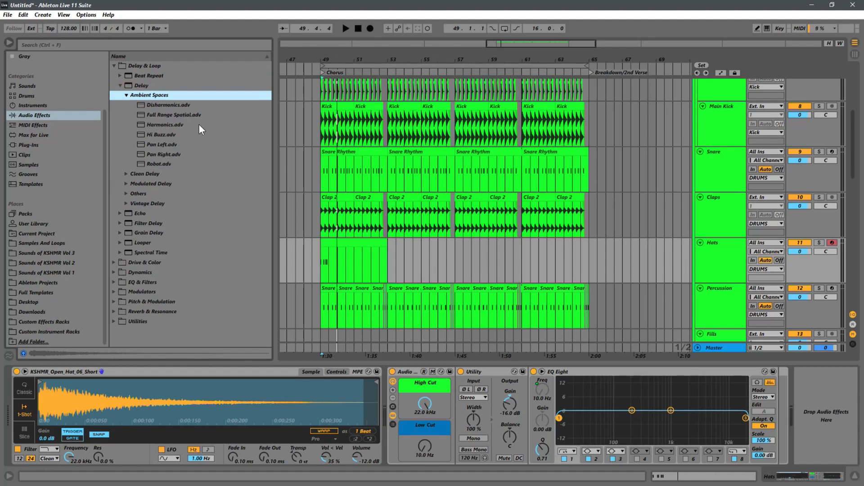
left_click(126, 183)
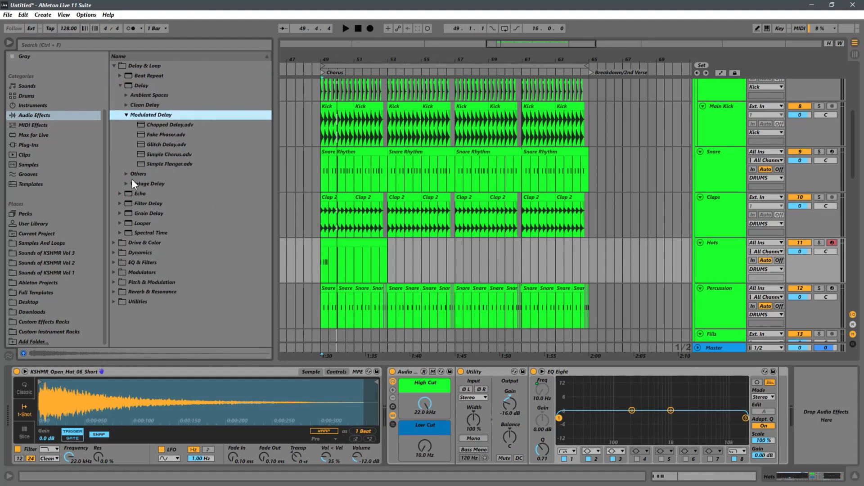
left_click(128, 175)
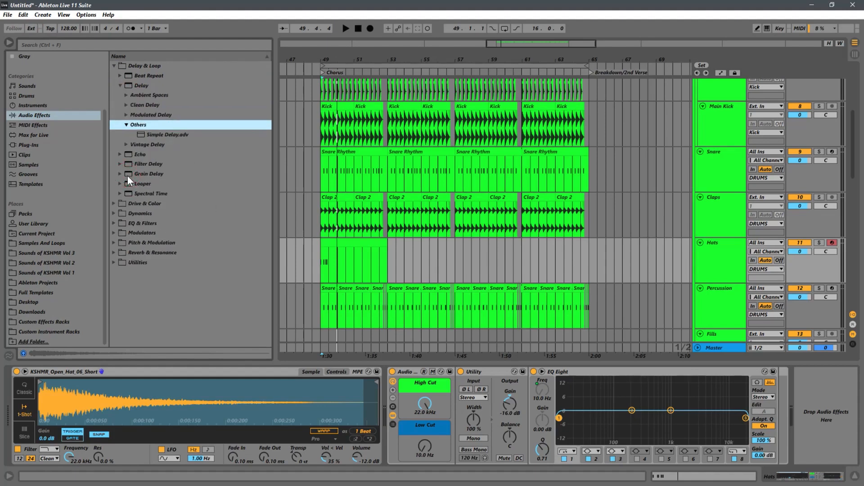
left_click(120, 151)
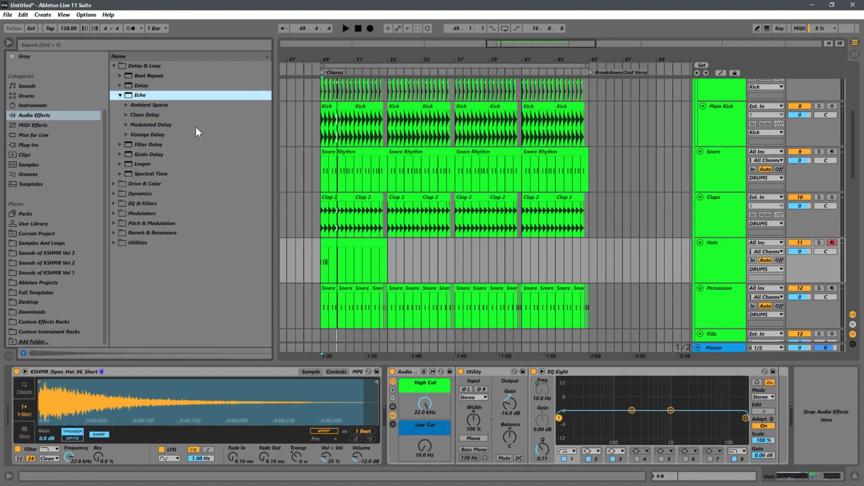
left_click(126, 125)
left_click(179, 145)
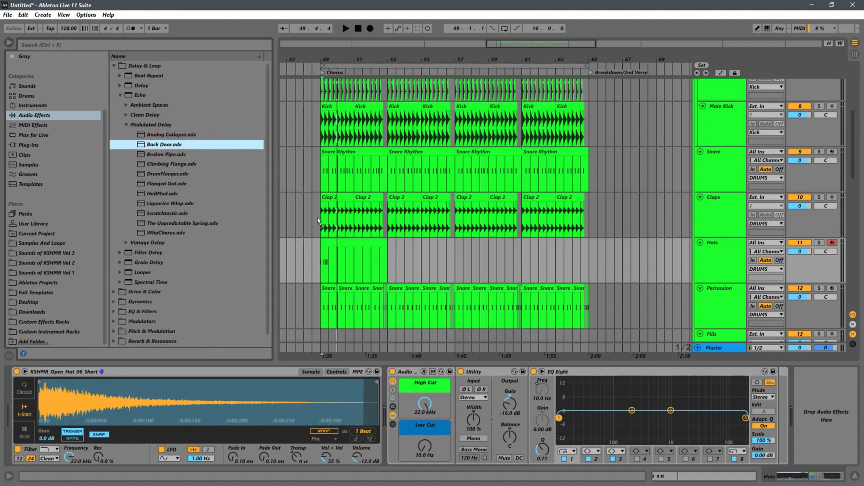
Step: Play the chorus from 49.1.1 to hear the Back Door echo on the hats
left_click(325, 260)
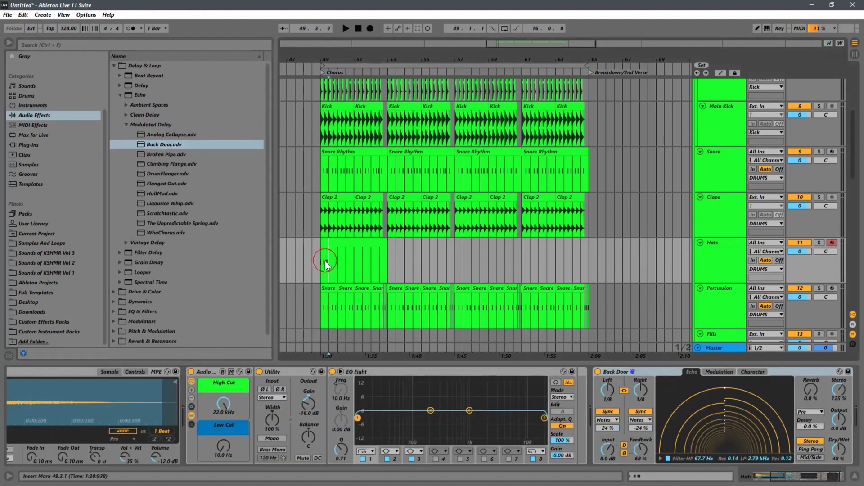
left_click(318, 270)
key("space")
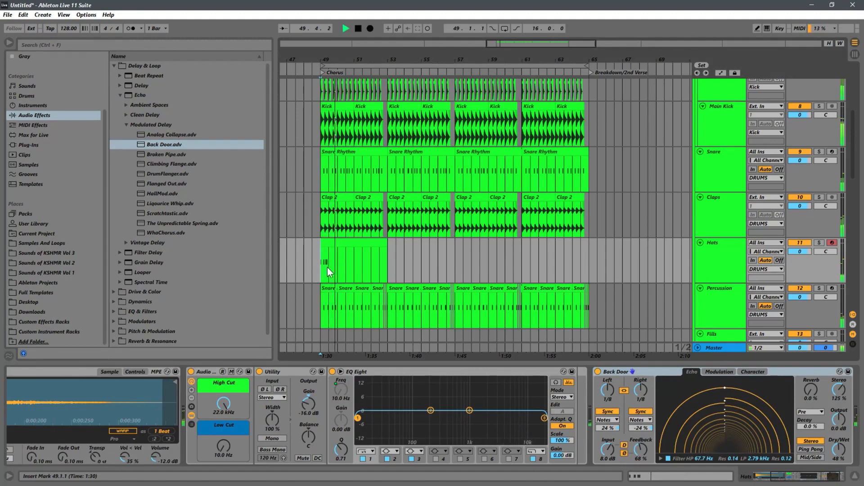
left_click_drag(326, 60, 348, 110)
key("space")
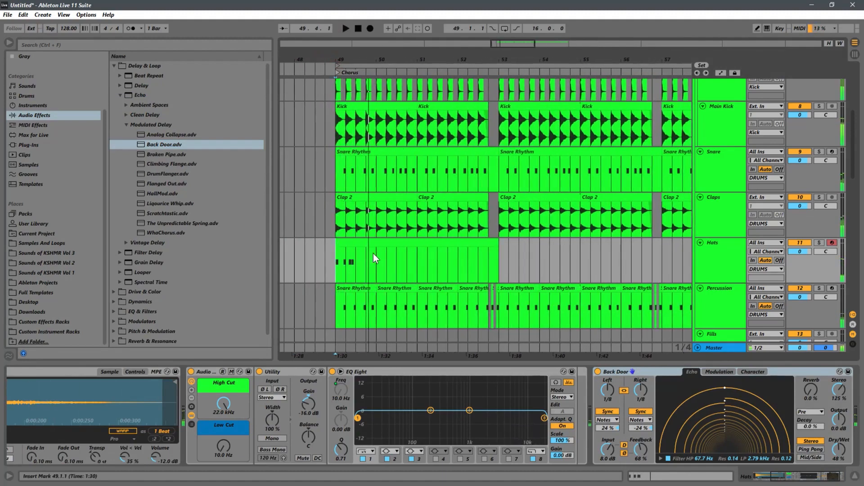
key("space")
left_click(377, 253)
key("space")
Step: Add a C3 note at 1.3.1 in the Hats clip, lengthen it, and start playback
double_click(359, 241)
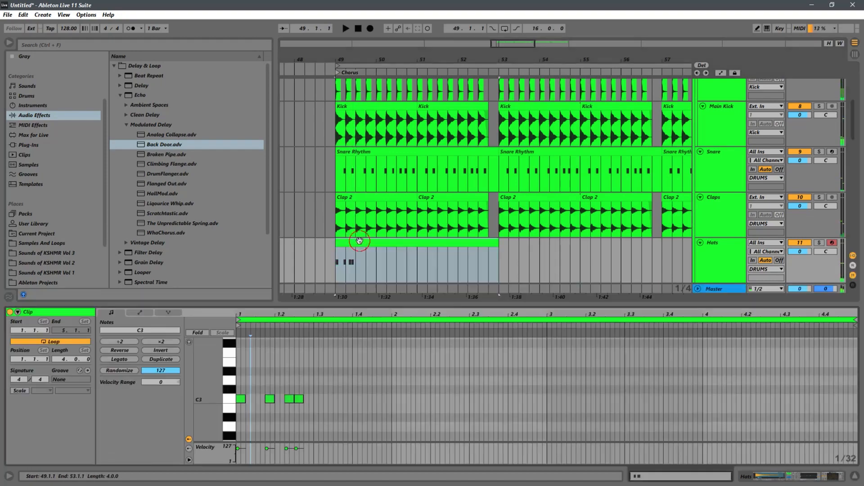
double_click(316, 399)
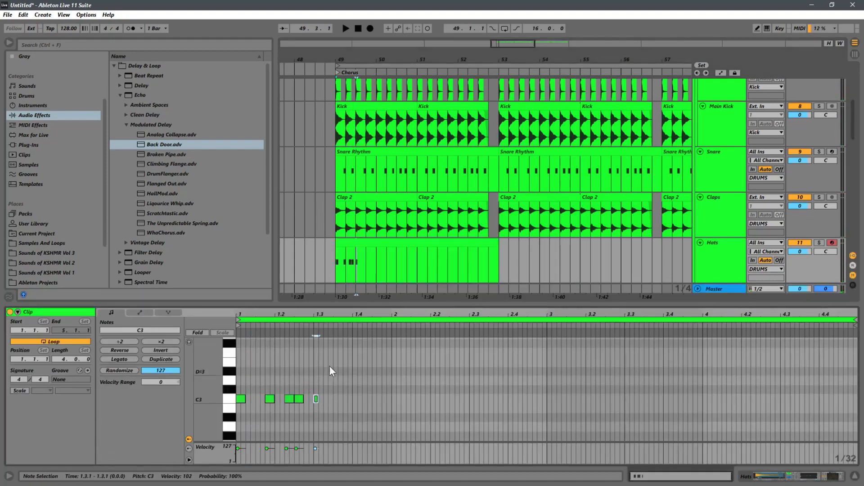
left_click_drag(317, 315, 372, 354)
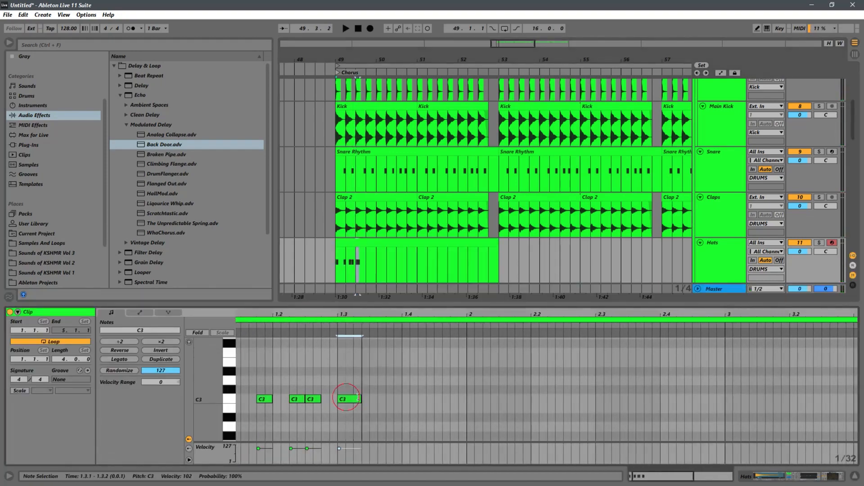
key("space")
Step: Add C3 notes at 1.3.3, 1.4.1 and 1.4.3 in the Hats clip, trying and removing another at 1.3.4
double_click(373, 399)
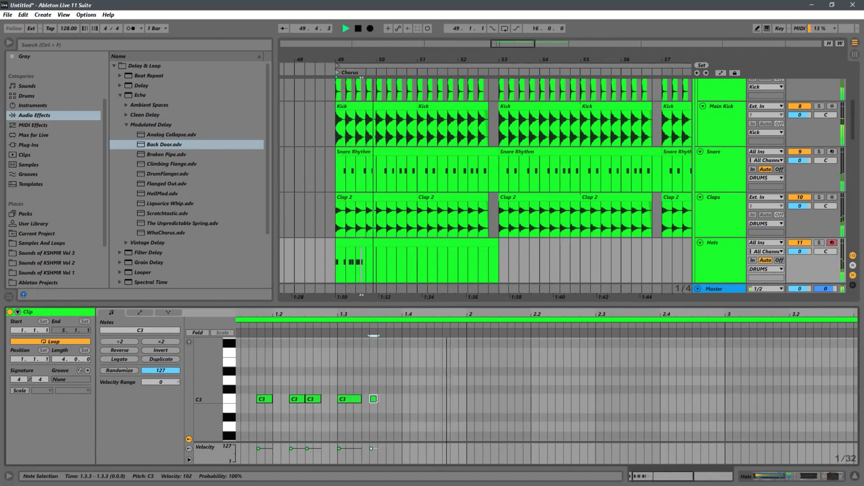
double_click(406, 399)
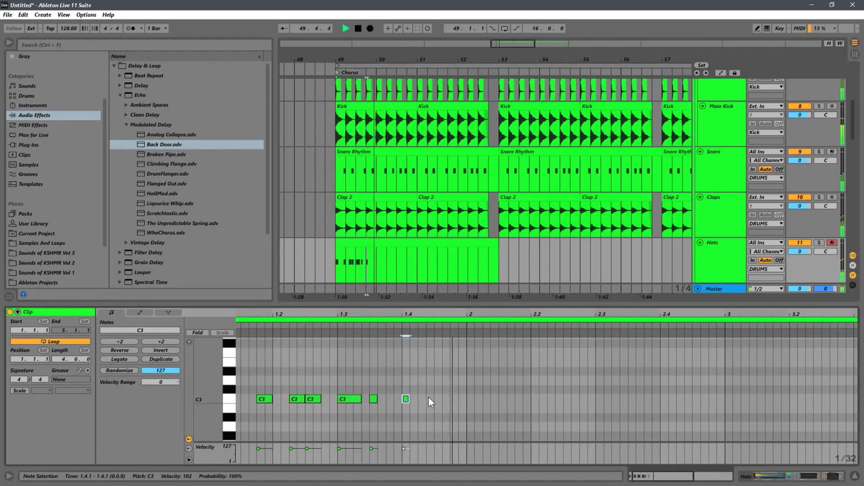
double_click(437, 399)
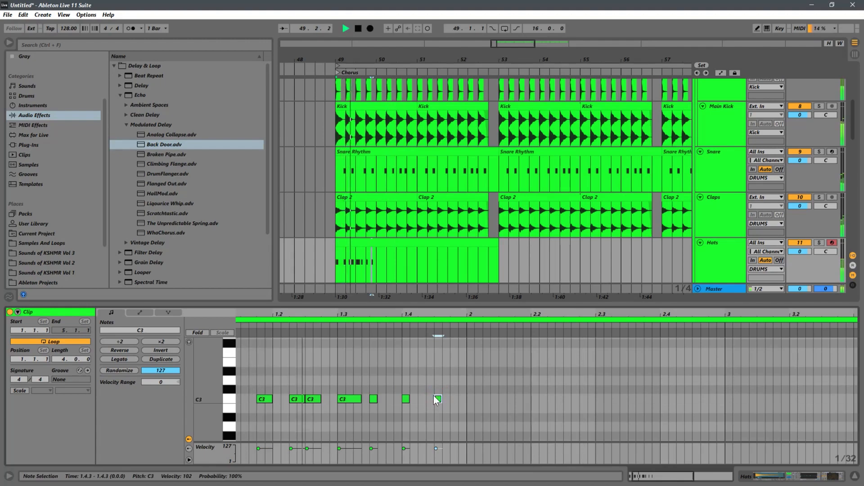
double_click(391, 400)
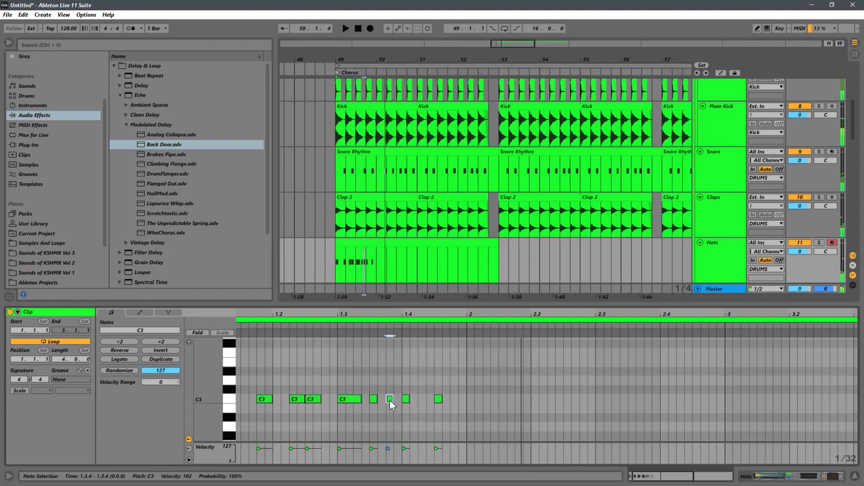
double_click(390, 399)
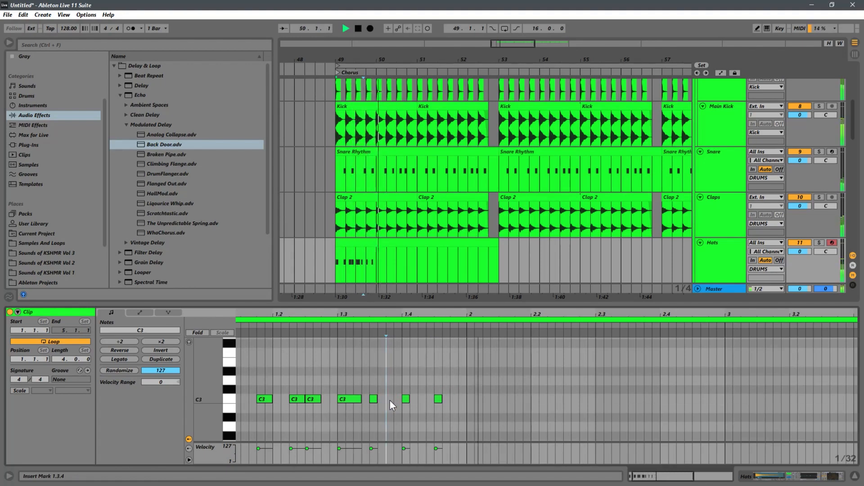
Step: Duplicate the first bar of the hat pattern three times and trim the last copy to end at 52.4.1
left_click_drag(377, 255, 335, 245)
key("ctrl+d")
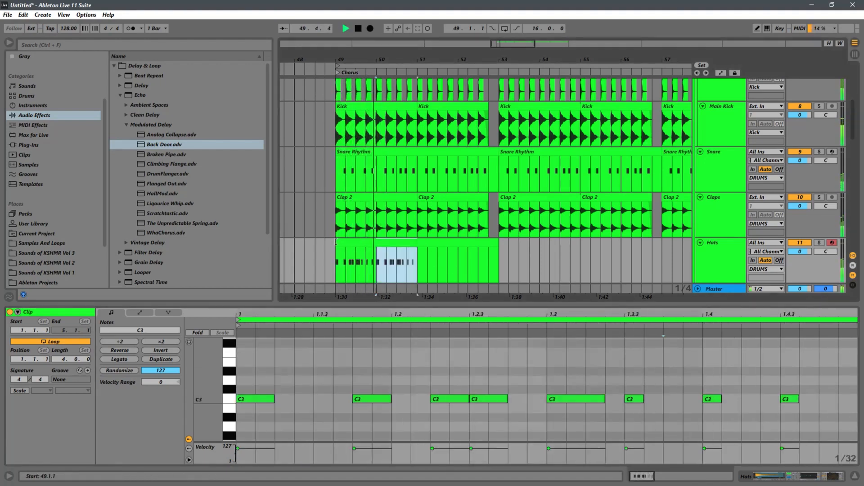
key("ctrl+d")
key("ctrl+d")
left_click_drag(494, 243, 483, 242)
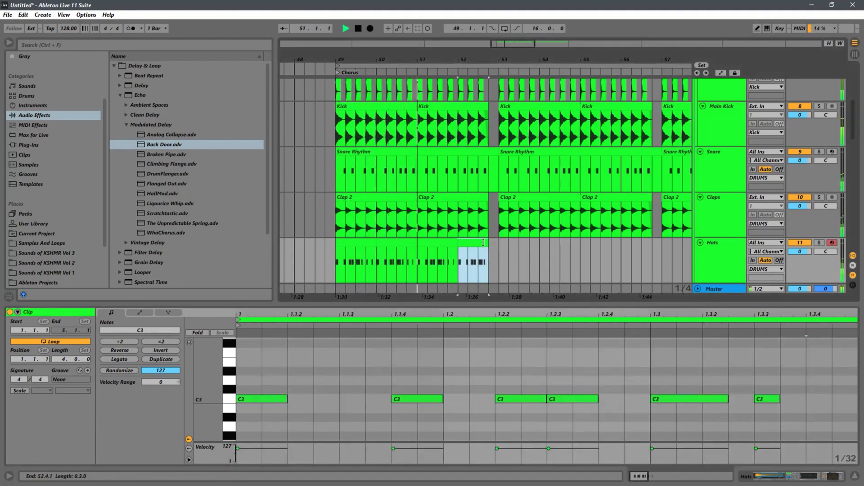
left_click_drag(411, 57, 378, 33)
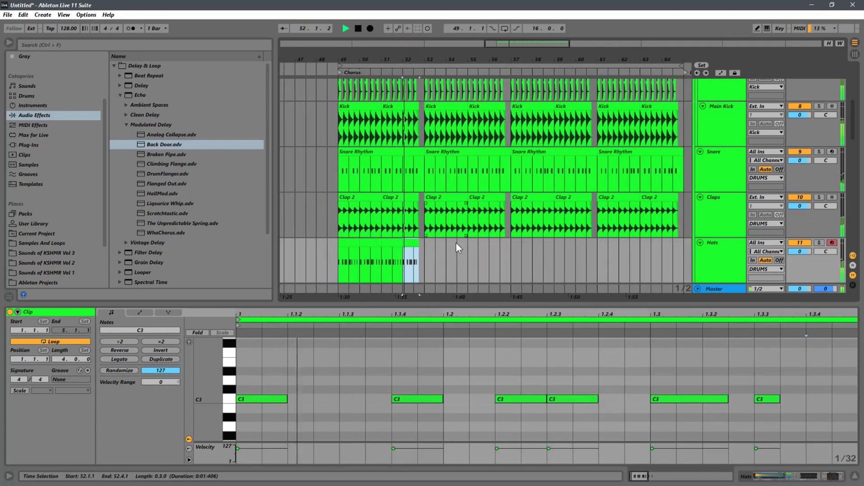
Step: Lower the Hats track's Utility gain to -20.2 dB and play the chorus from 49.1.1
double_click(732, 253)
key("space")
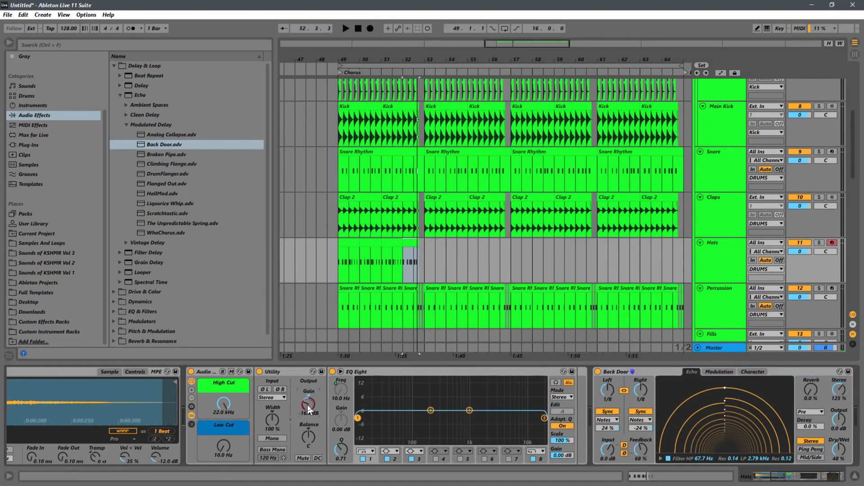
left_click_drag(307, 404, 309, 404)
key("space")
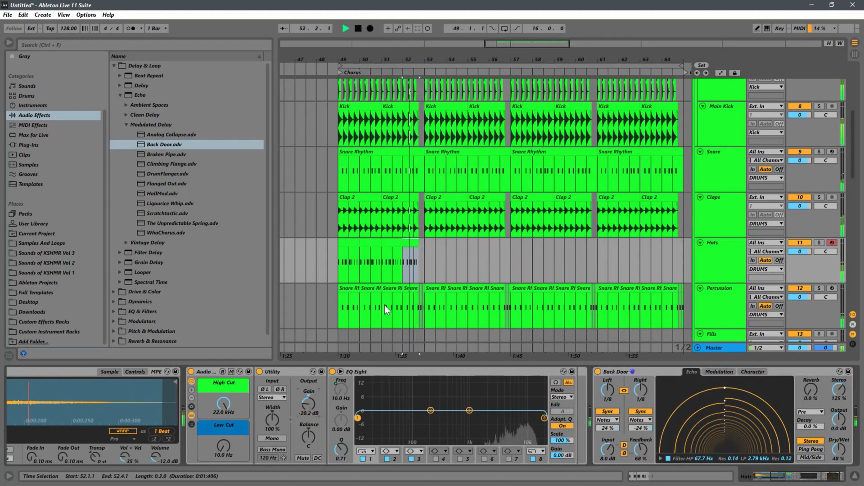
left_click(339, 277)
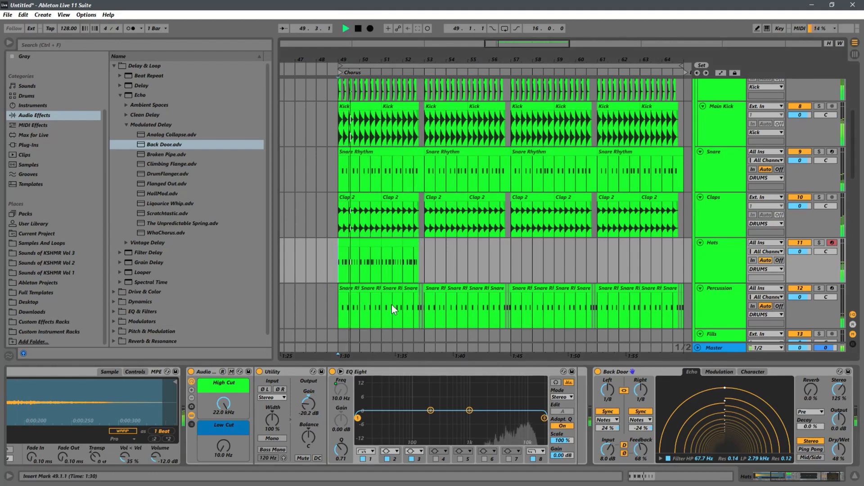